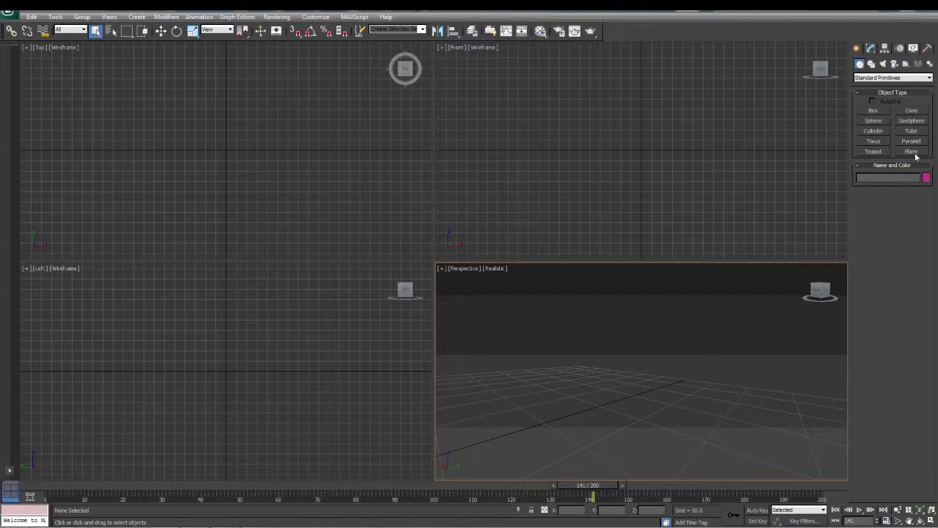
- Create a plane about 336 wide and 185 long in the Top view, centred on the origin
click(912, 152)
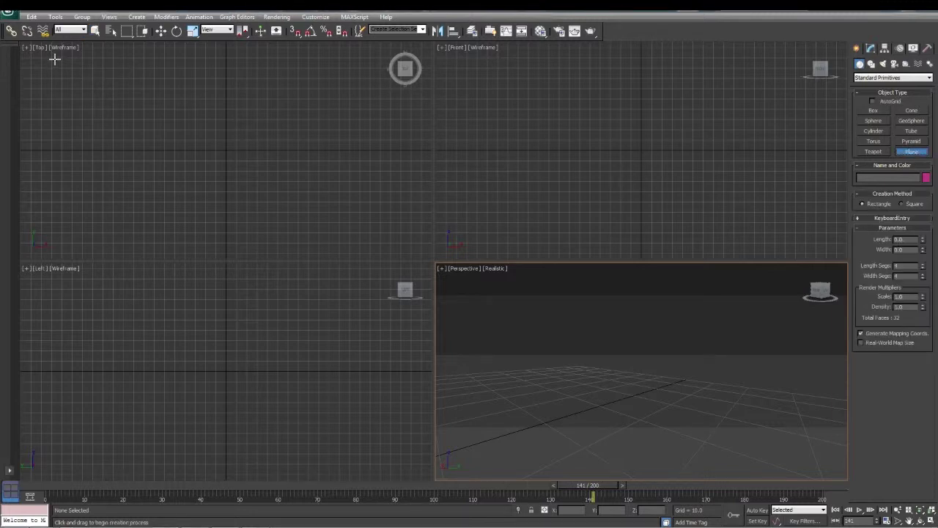
drag(53, 57, 399, 247)
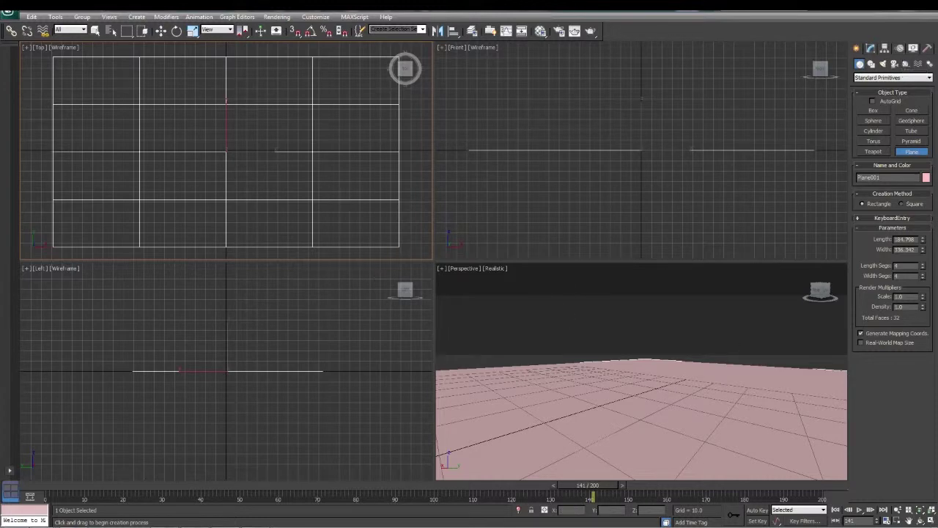
- Create a Crowd helper in the Front view, above the plane near its left end
click(906, 65)
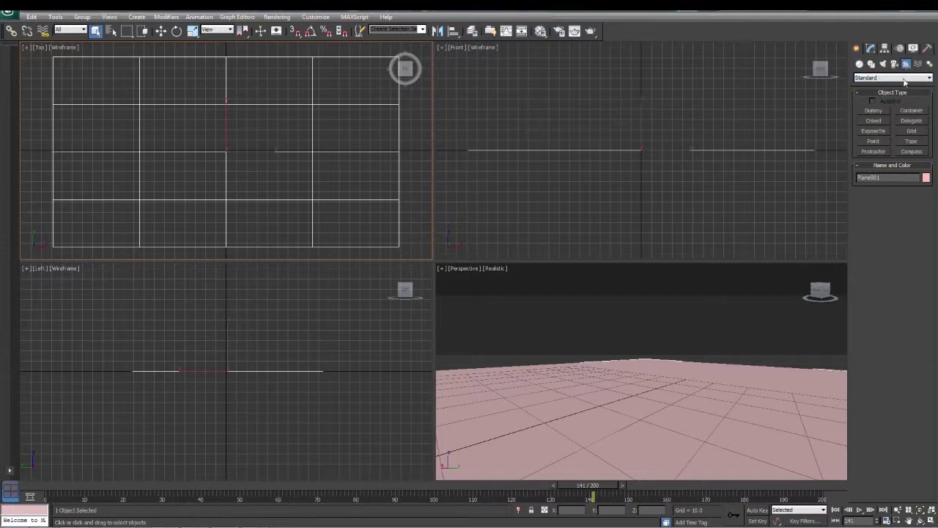
click(873, 121)
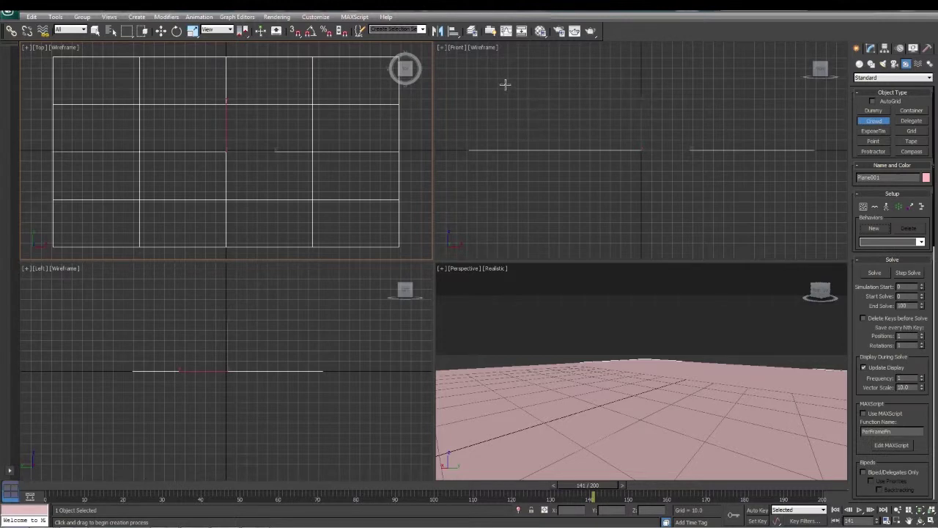
drag(505, 84, 511, 94)
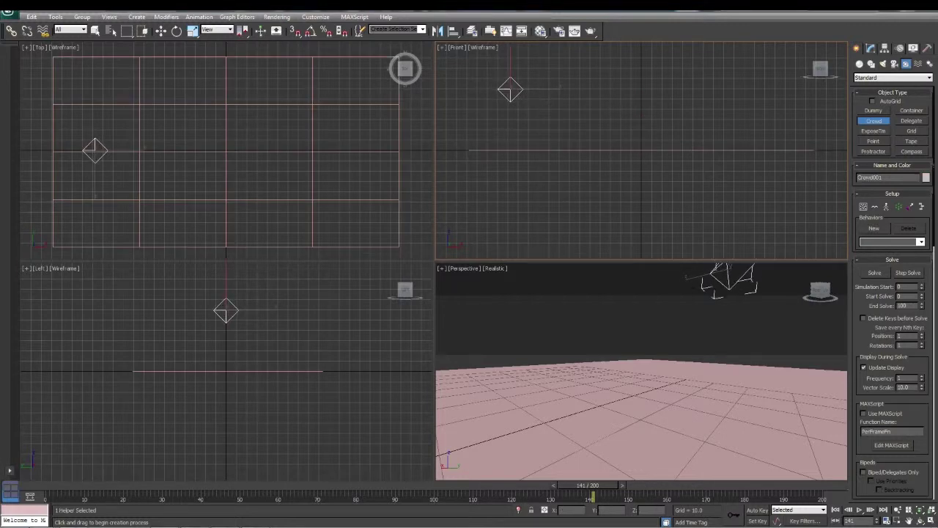
key(q)
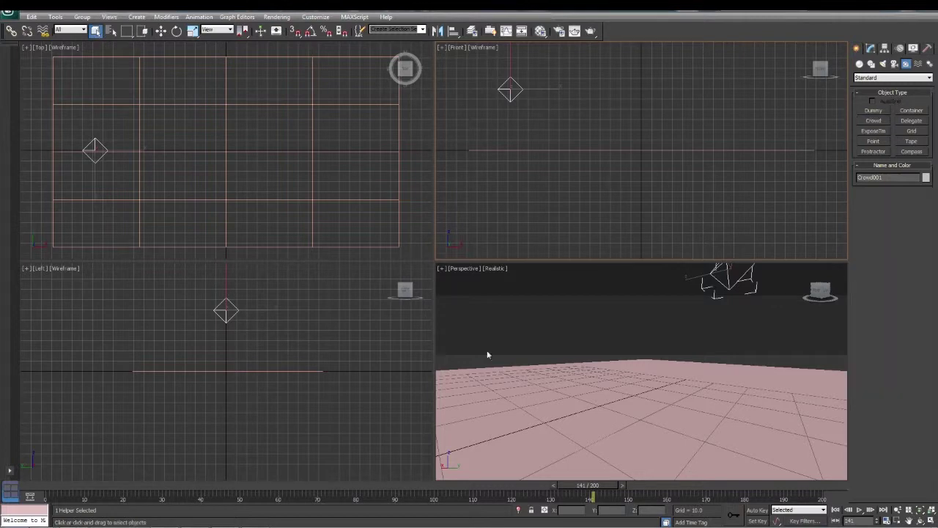
- Change the plane's object color to the gray of the basic palette
click(660, 373)
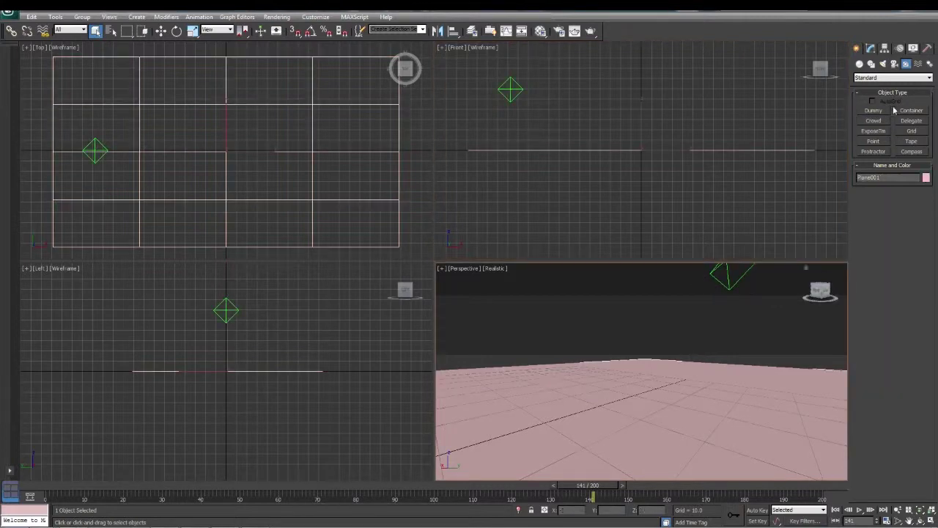
click(926, 178)
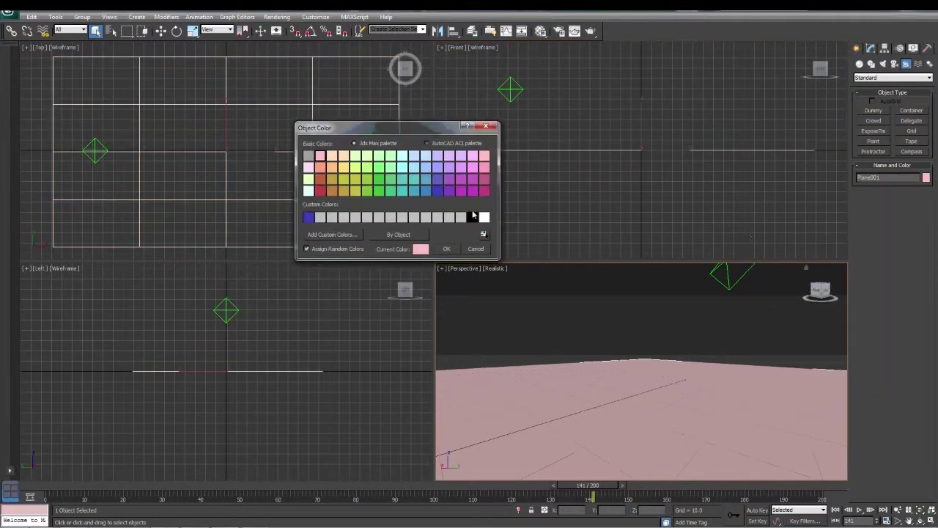
click(308, 155)
click(444, 249)
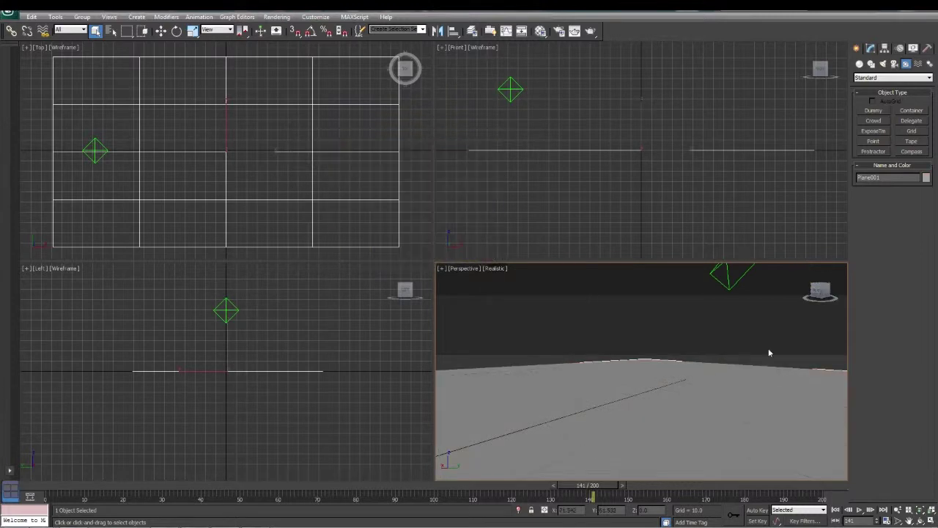
- Create a Delegate helper about 15.7 wide and 23.5 deep on the right part of the plane in the Top view
click(911, 121)
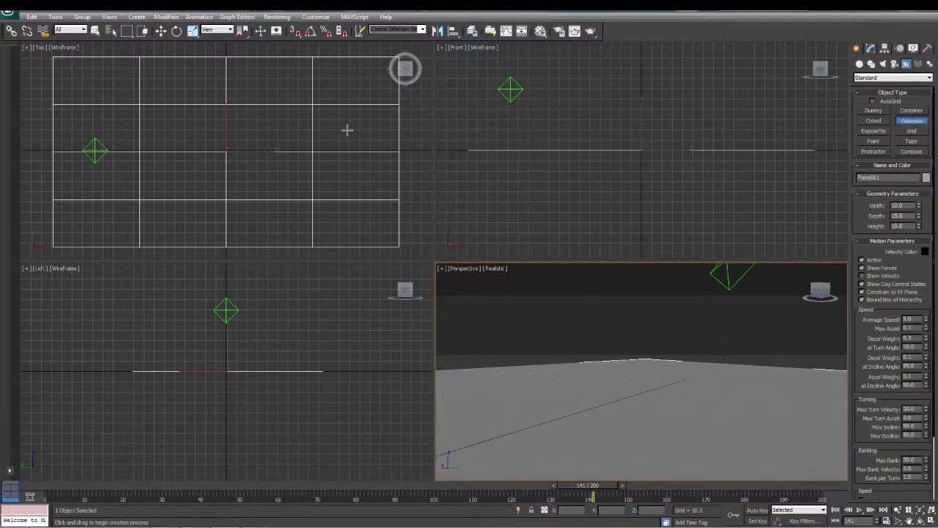
drag(346, 130, 365, 144)
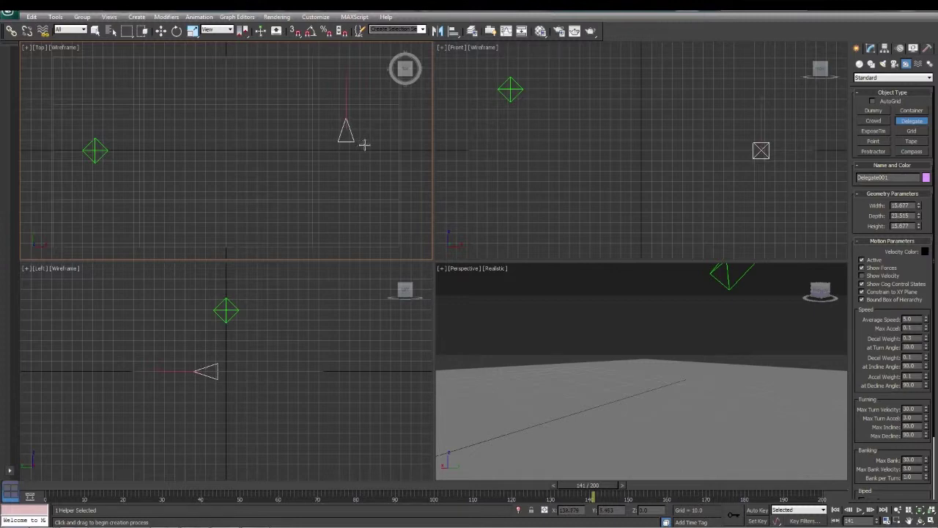
- Add a custom red (255, 7, 7) and assign it as the delegate's object color
click(927, 178)
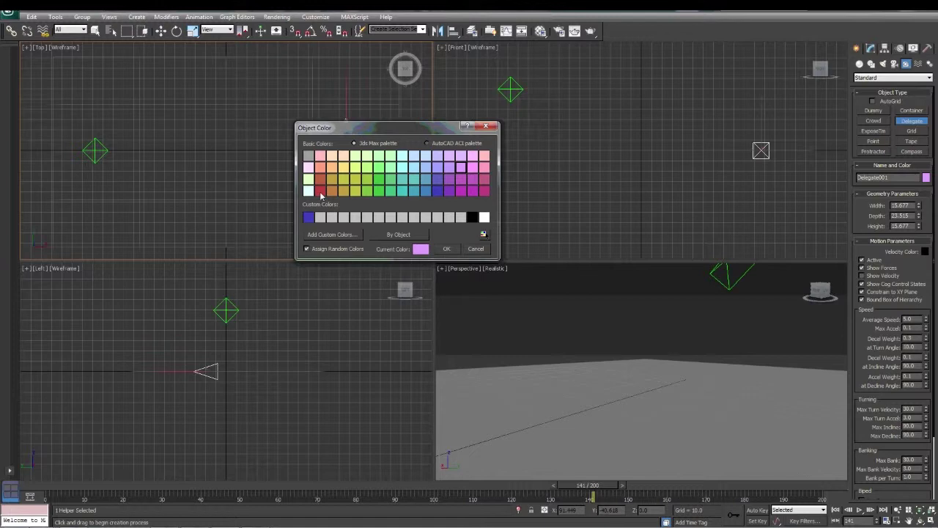
click(330, 234)
mouse_move(386, 305)
mouse_down()
mouse_move(379, 343)
mouse_move(380, 320)
mouse_up()
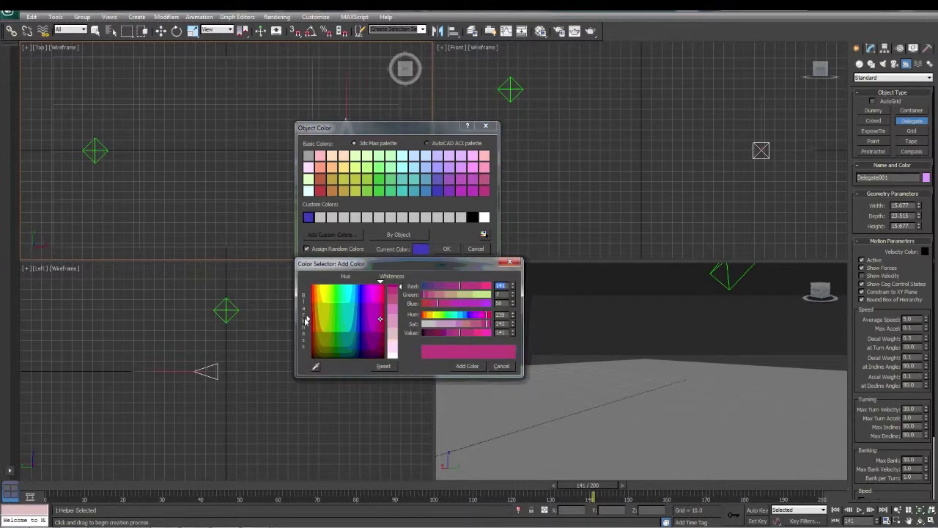
drag(307, 321, 308, 286)
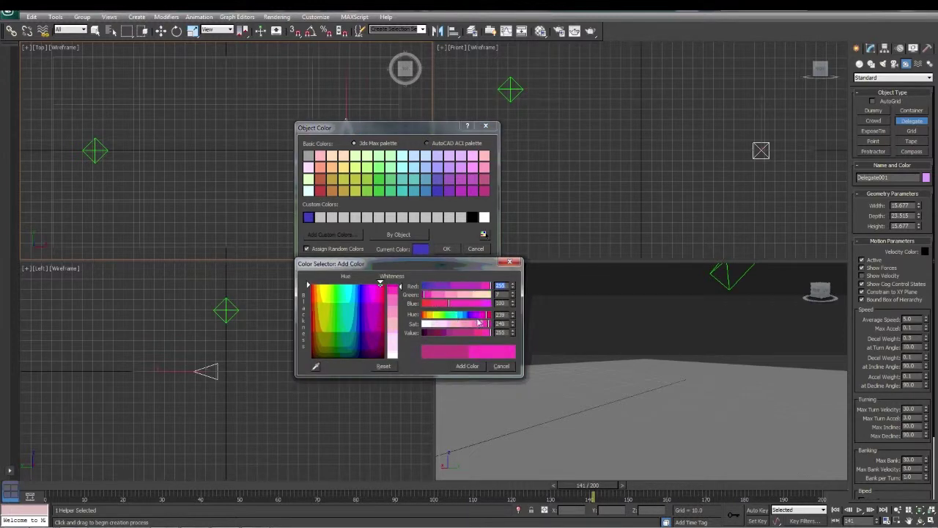
drag(489, 315, 420, 317)
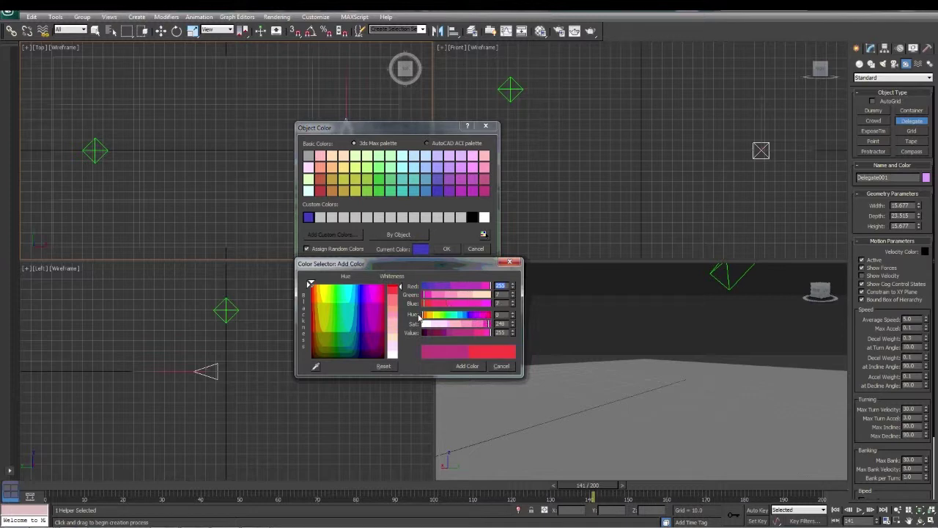
click(469, 366)
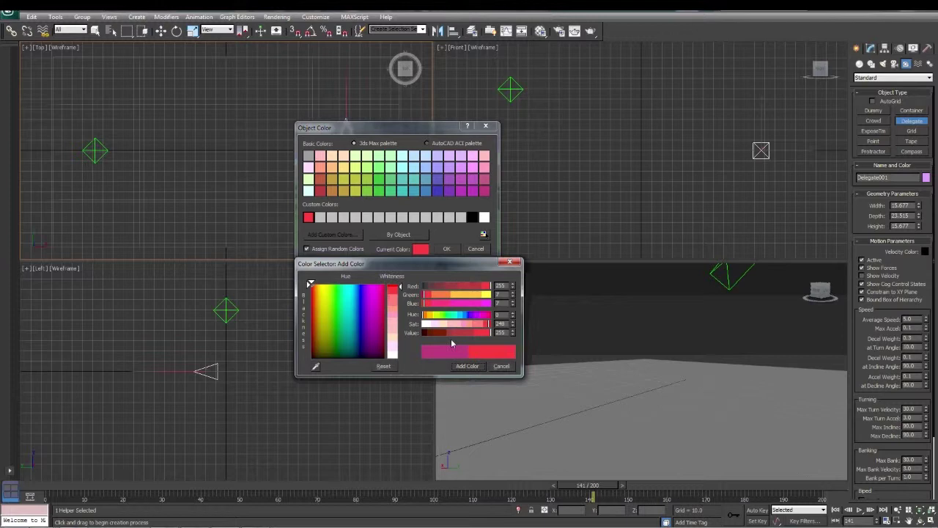
click(441, 247)
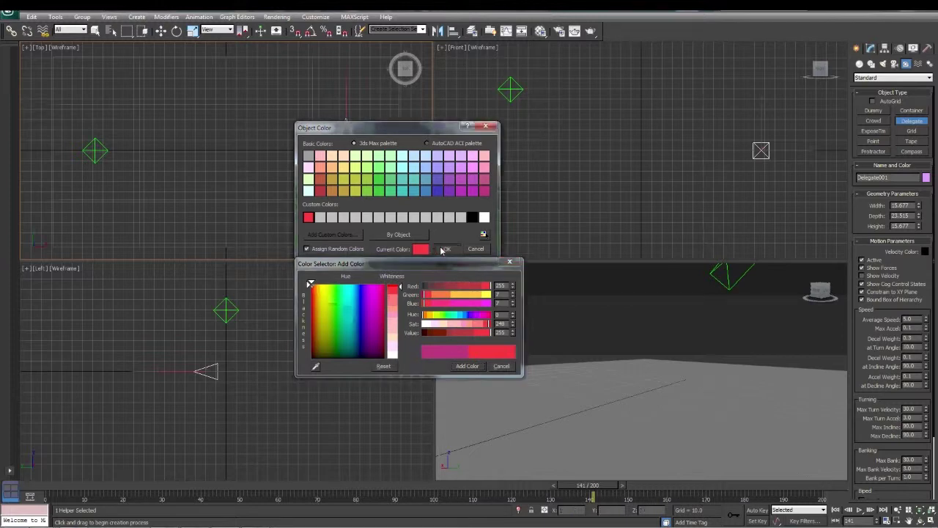
- Scale the delegate down uniformly to about 23% of its size in the Perspective view
right_click(609, 345)
scroll(608, 344, down, 5)
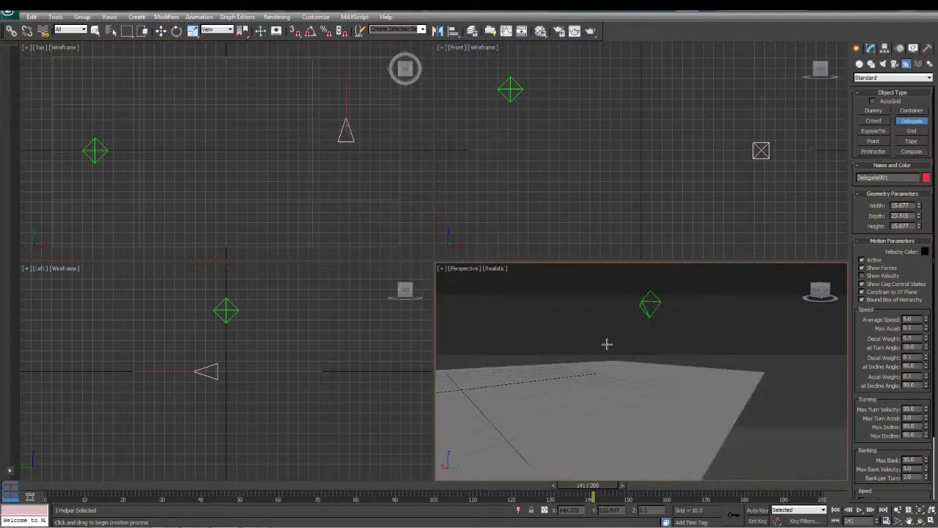
scroll(615, 360, up, 5)
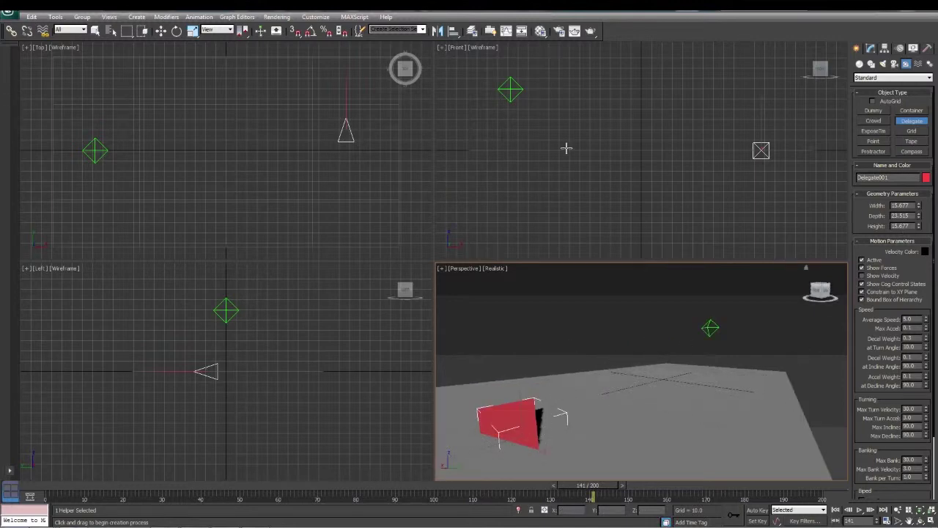
click(192, 31)
drag(499, 429, 624, 88)
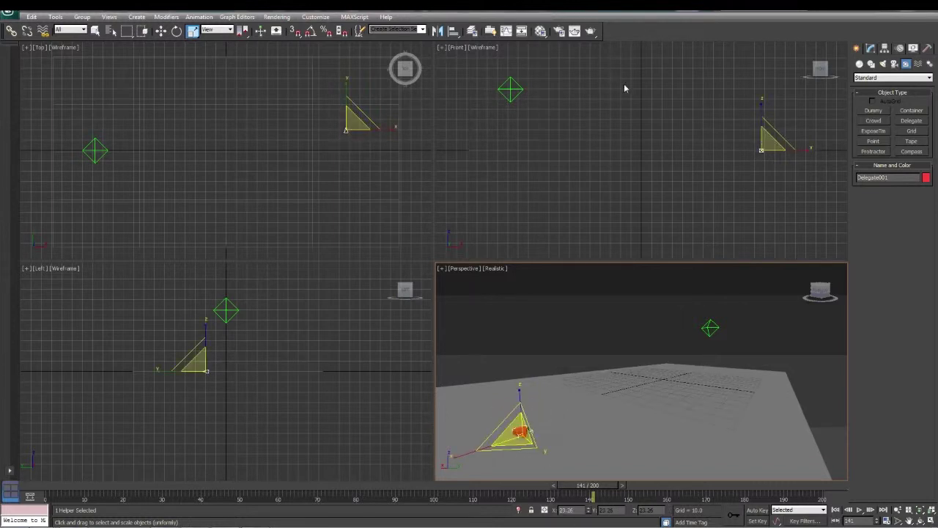
click(96, 30)
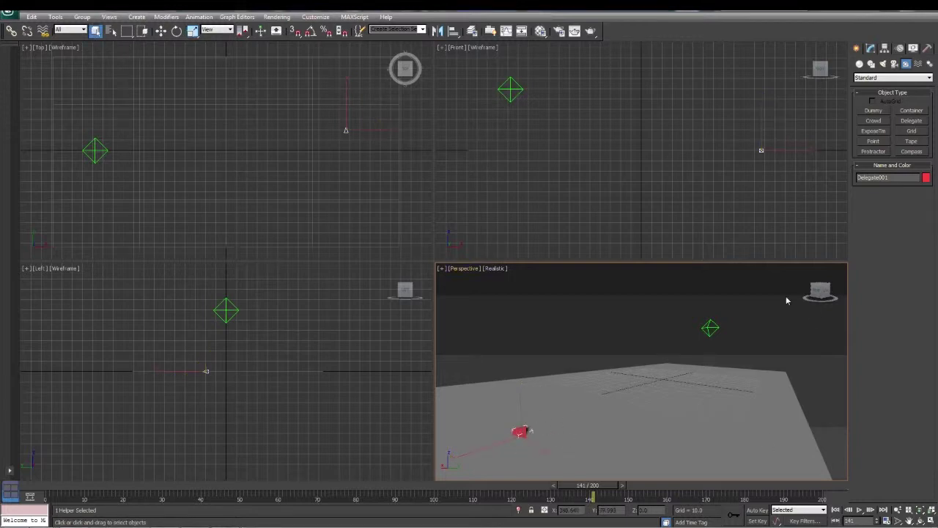
- Open Scatter Objects for the Crowd helper and choose Delegate001 as the object to clone
click(510, 96)
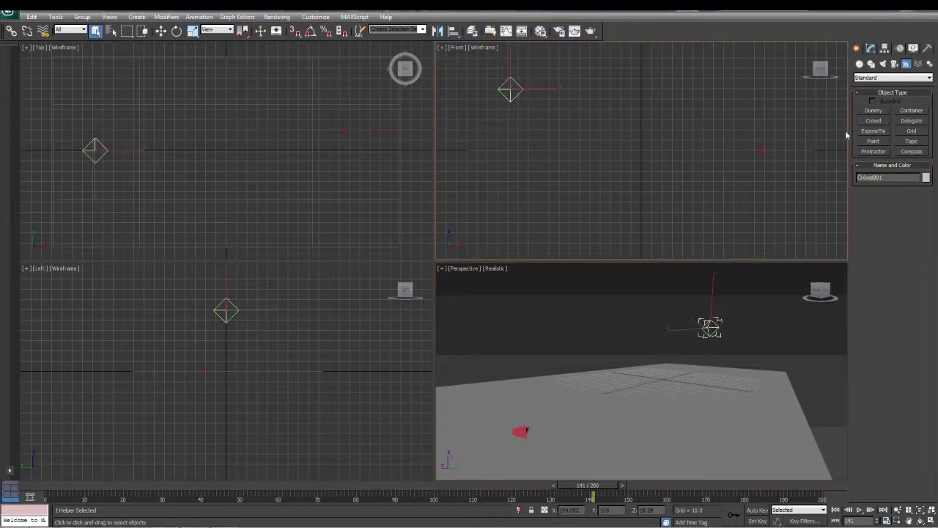
click(871, 48)
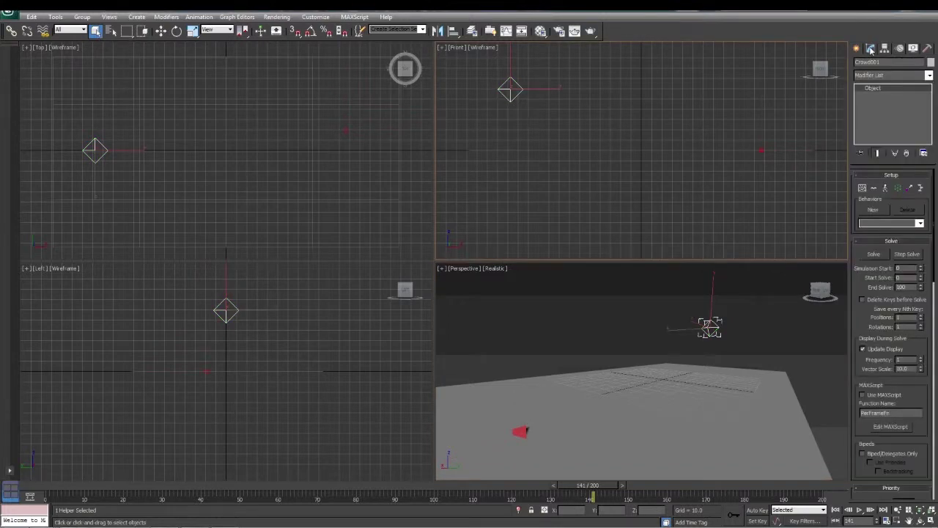
click(863, 189)
drag(868, 98, 623, 70)
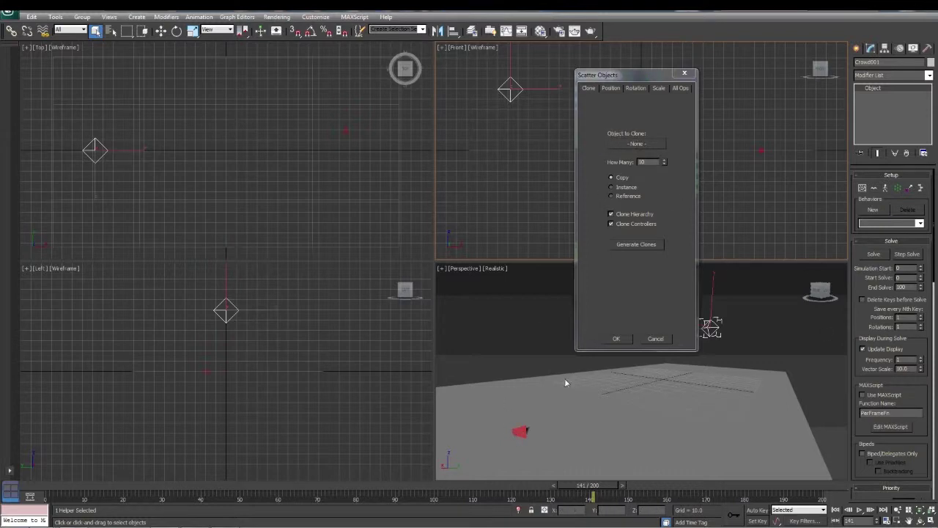
click(629, 145)
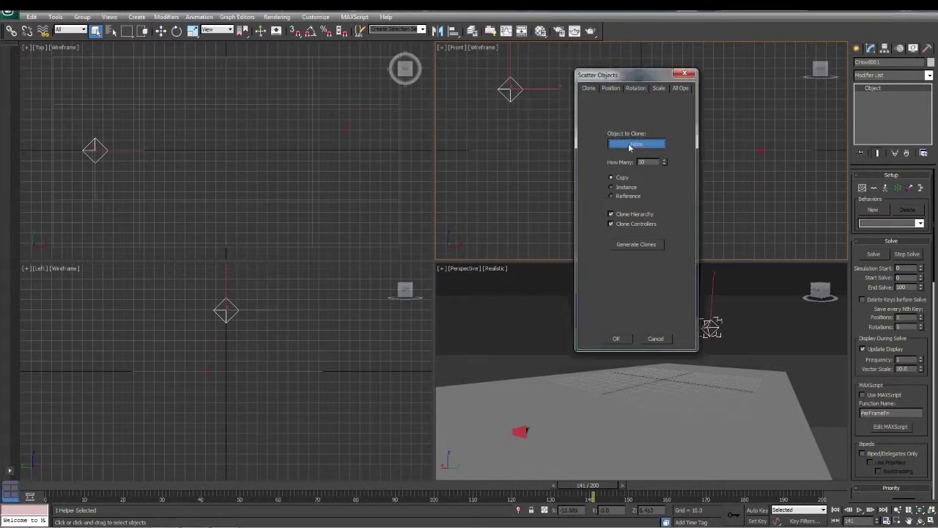
key(h)
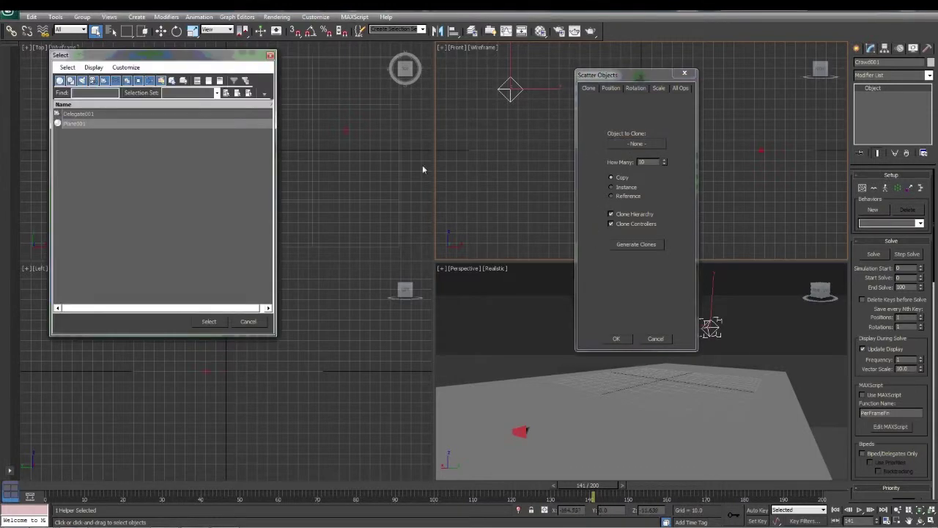
click(72, 115)
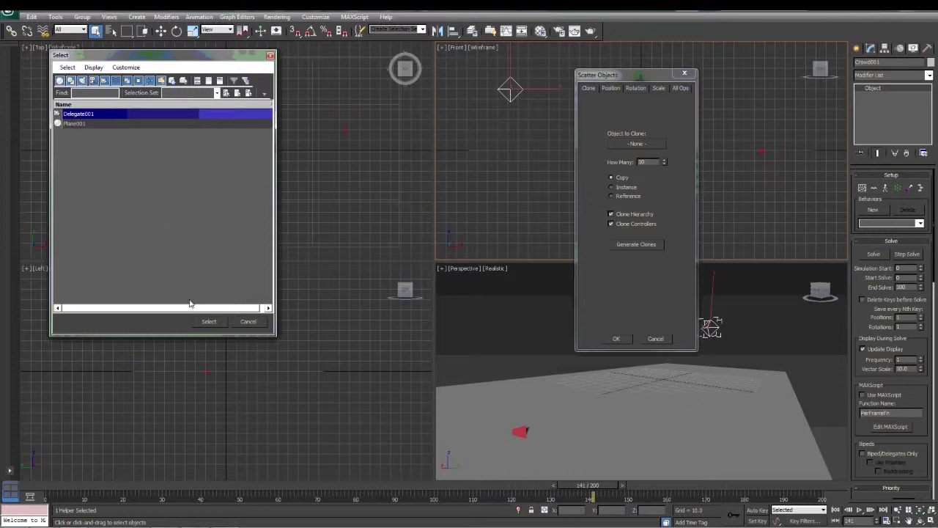
click(207, 322)
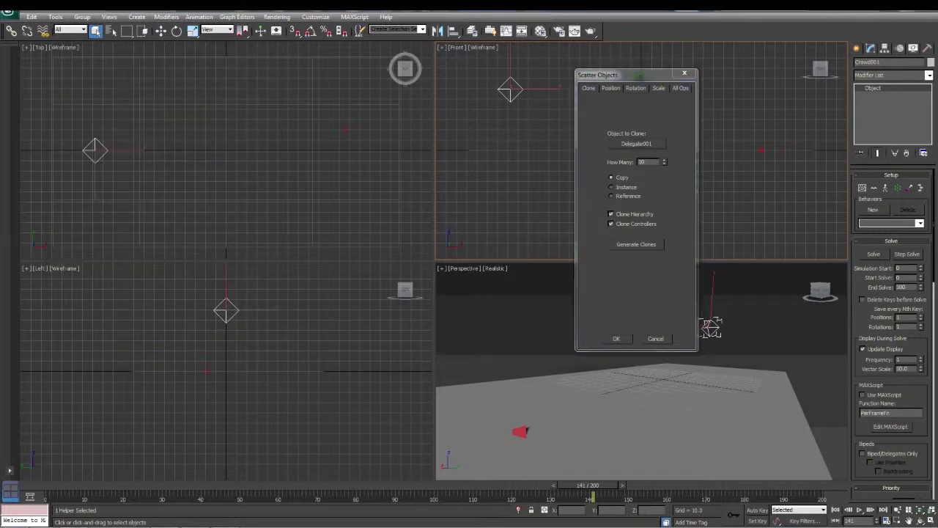
- Set the scatter placement to On Surface, with Plane001 as the surface object
click(612, 89)
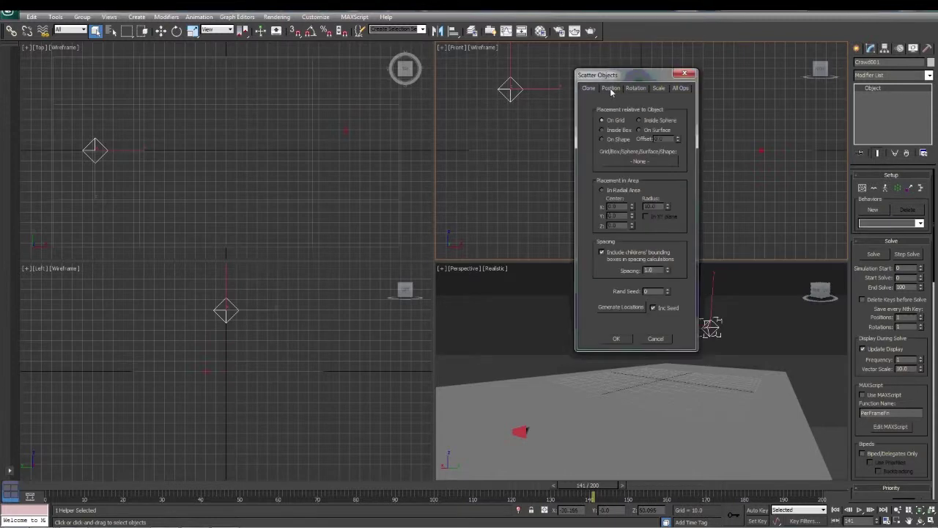
click(639, 130)
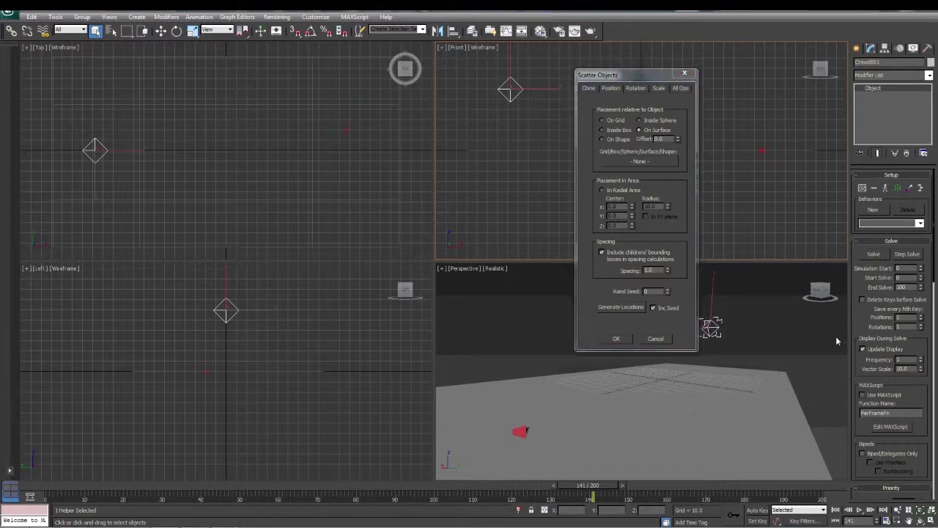
click(643, 162)
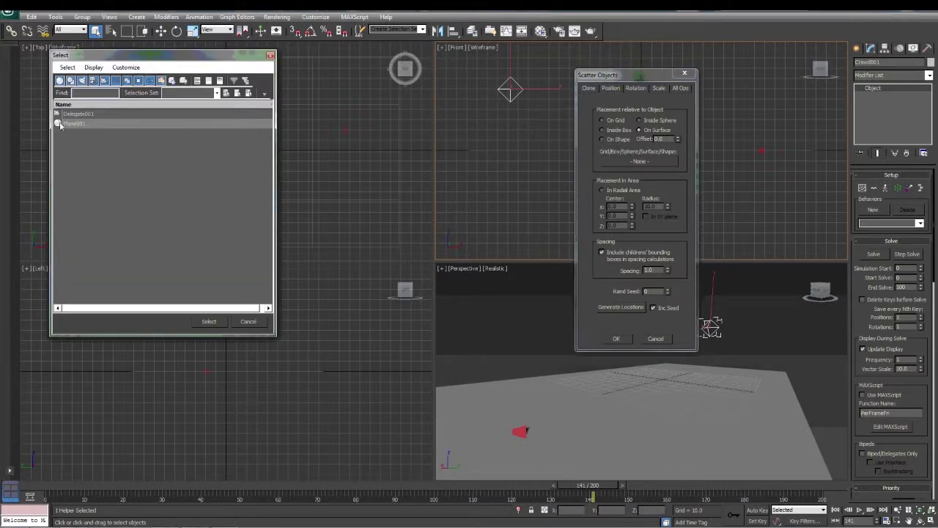
click(59, 123)
click(207, 323)
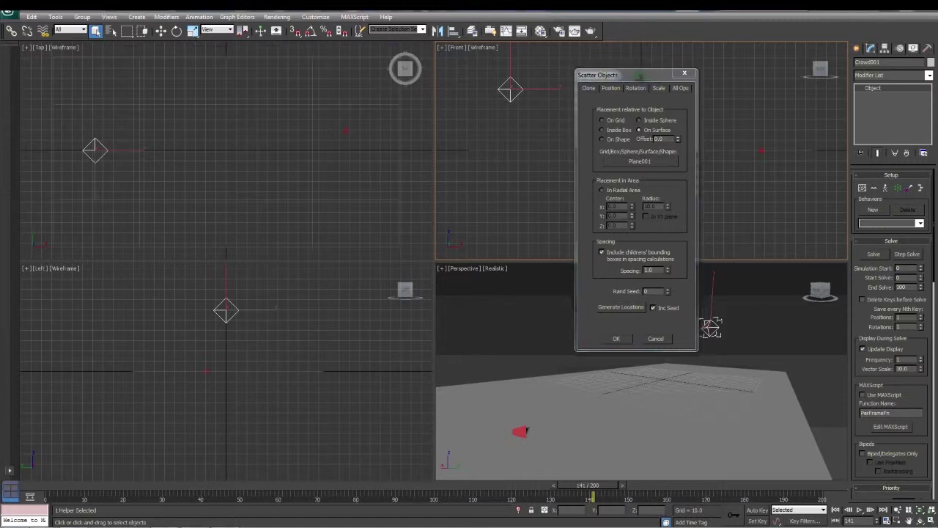
- Enable computing of Clones, Positions and Rotations for the combined scatter operation
click(681, 88)
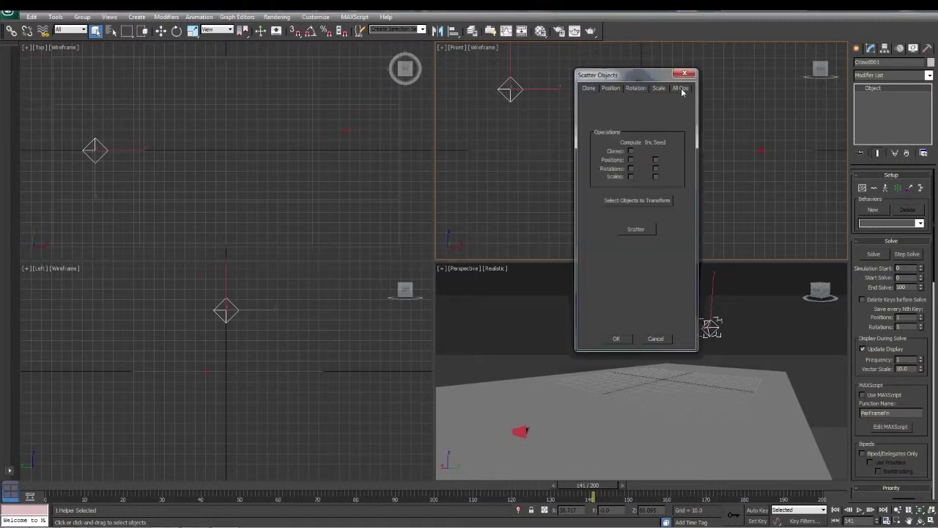
click(630, 151)
click(630, 169)
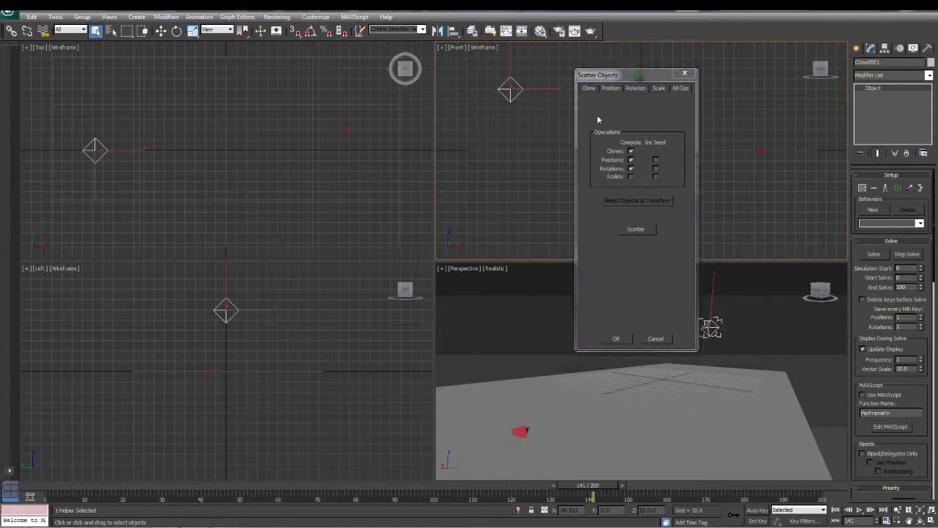
- Set the number of delegate clones to 40 and run the combined scatter operation across the ground plane
click(589, 88)
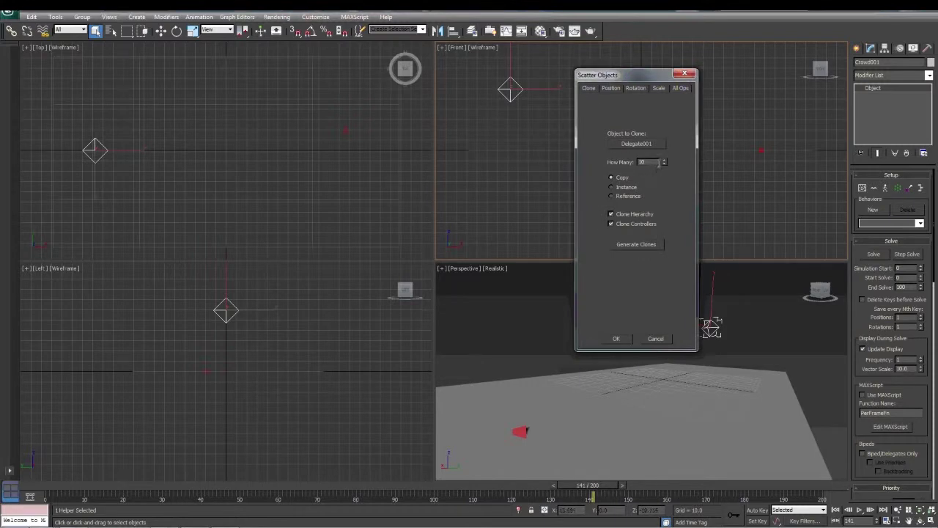
drag(650, 162, 620, 164)
text(4)
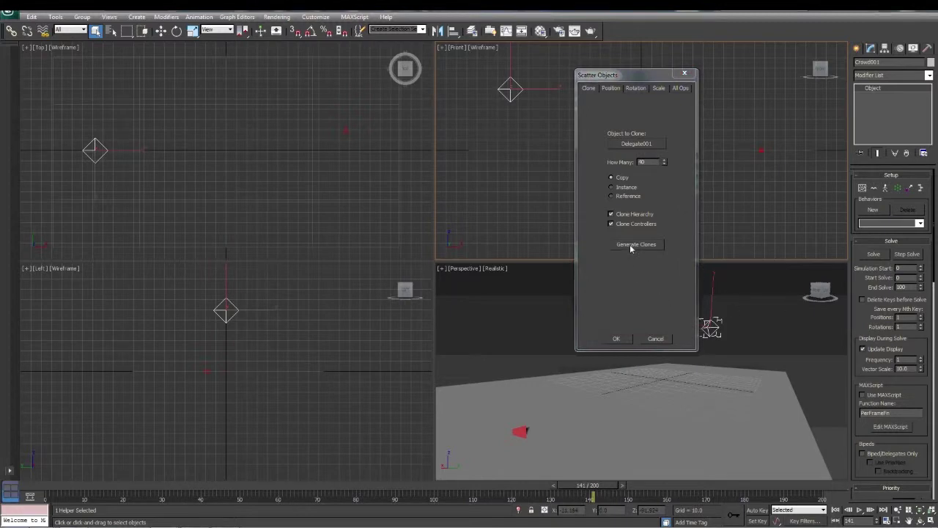
click(681, 88)
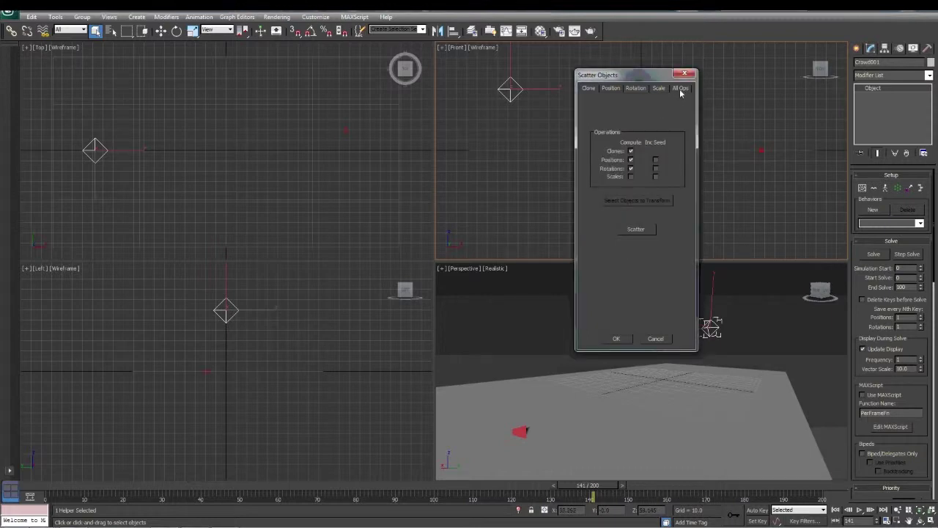
click(641, 232)
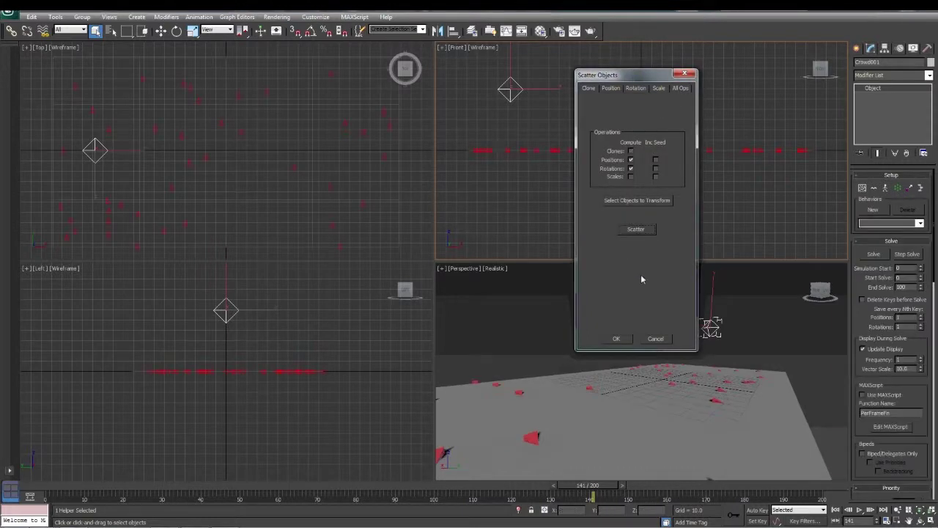
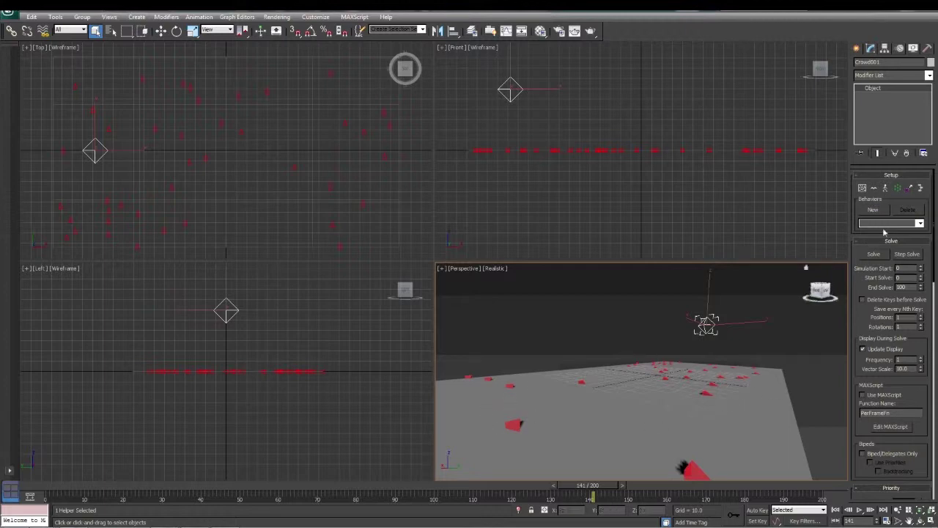
- Create a new team in Behavior Assignments and Teams with Delegate001 through Delegate021 as its members
click(910, 189)
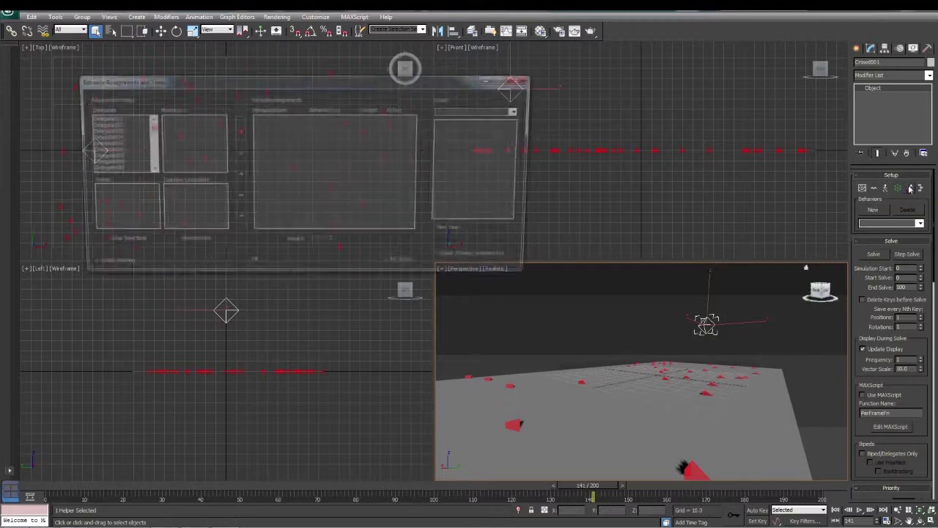
drag(392, 87, 645, 155)
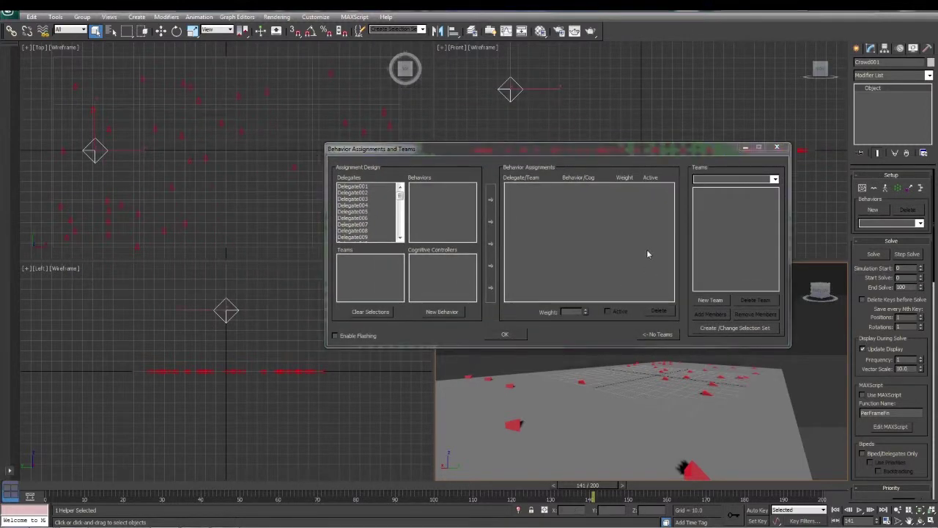
drag(542, 152, 512, 177)
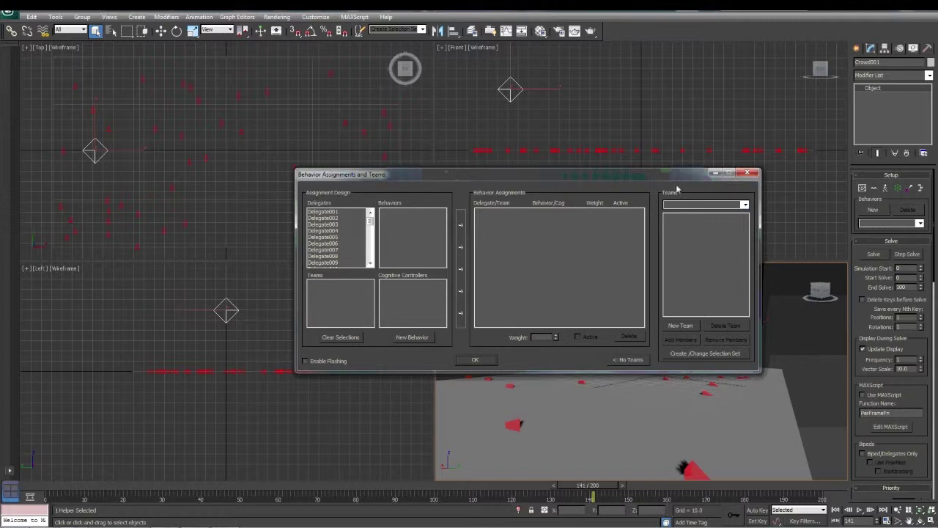
drag(670, 178, 493, 63)
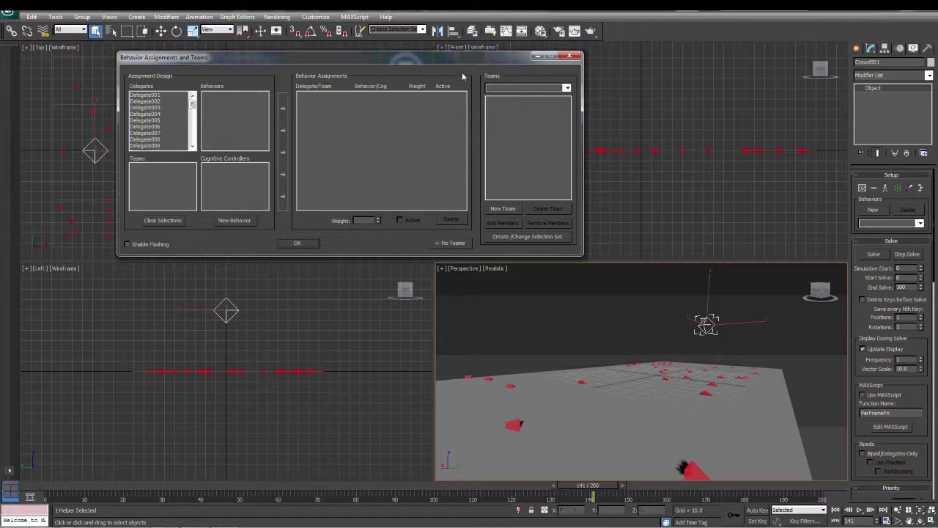
drag(446, 61, 500, 115)
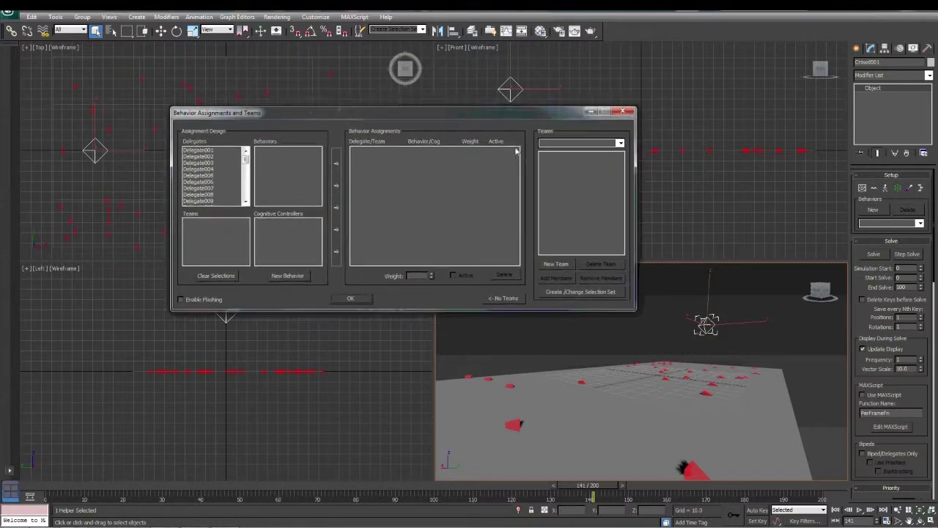
click(556, 264)
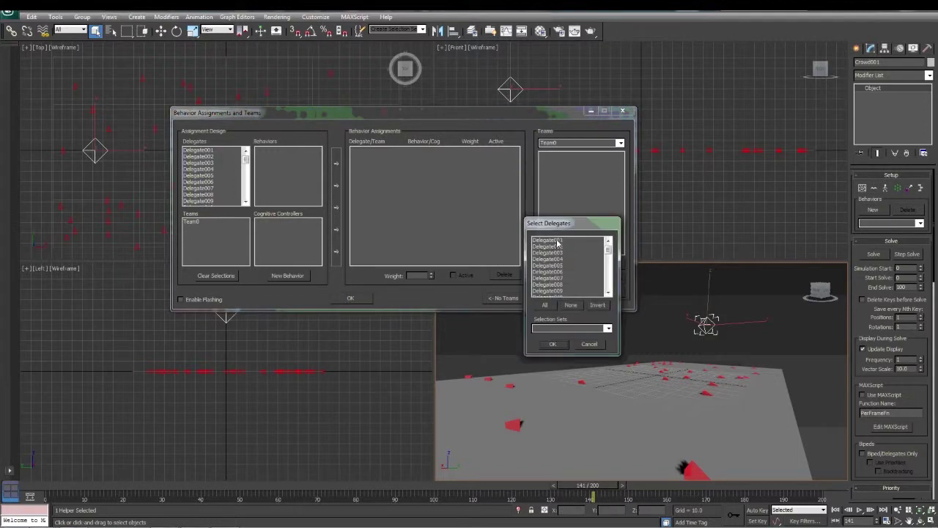
click(557, 242)
drag(608, 248, 608, 269)
drag(560, 247, 558, 240)
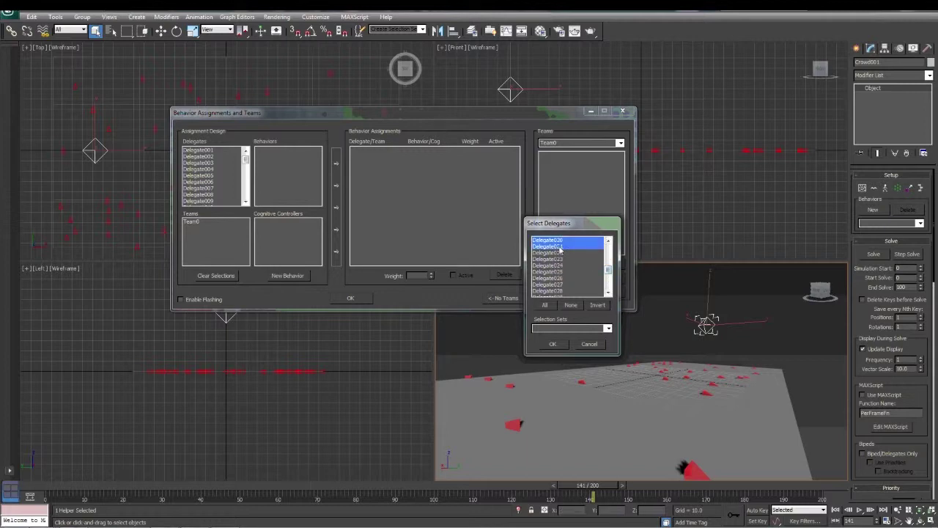
click(553, 345)
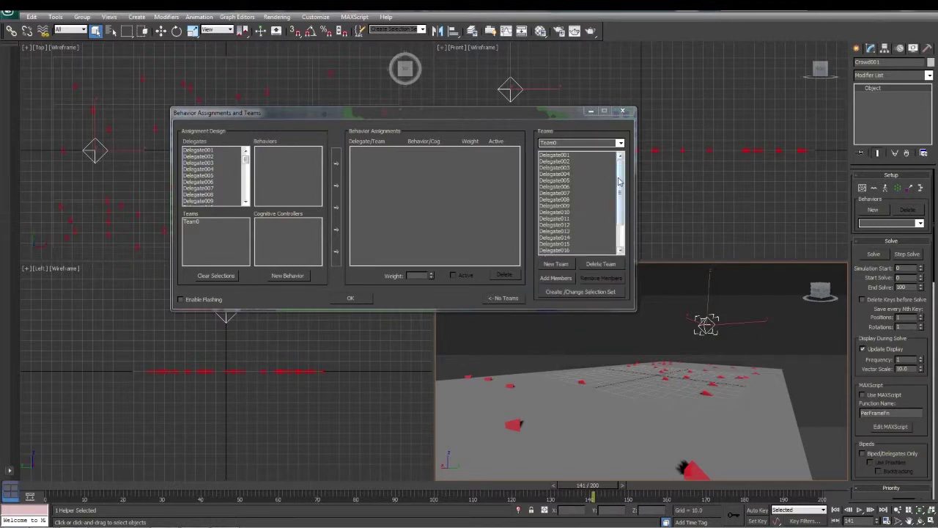
mouse_move(619, 189)
mouse_down()
mouse_move(621, 211)
mouse_move(622, 172)
mouse_up()
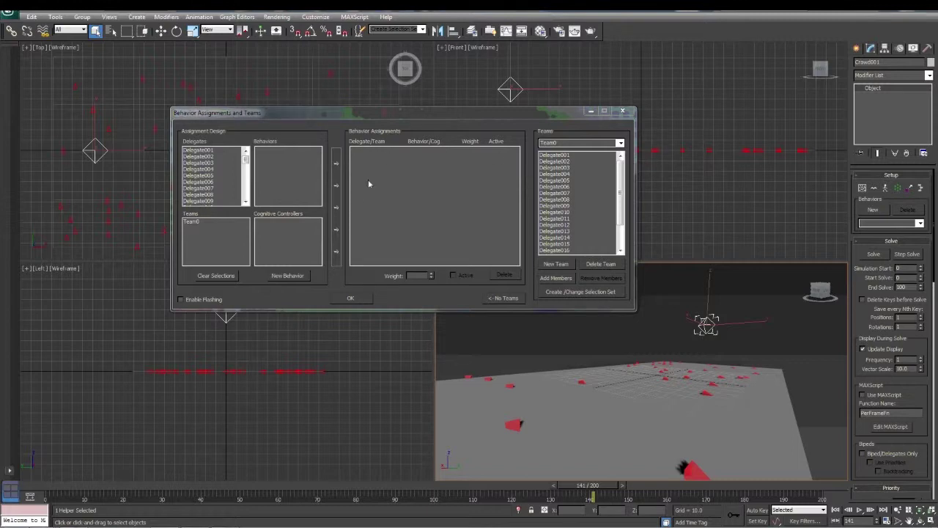
- Add a Wander behavior, assign it to Team0, and accept the behavior assignments
click(286, 275)
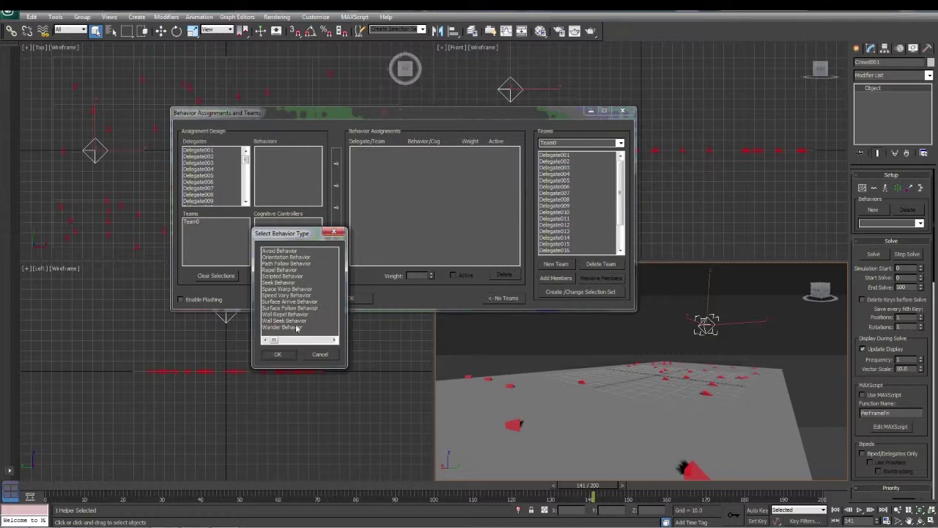
click(281, 327)
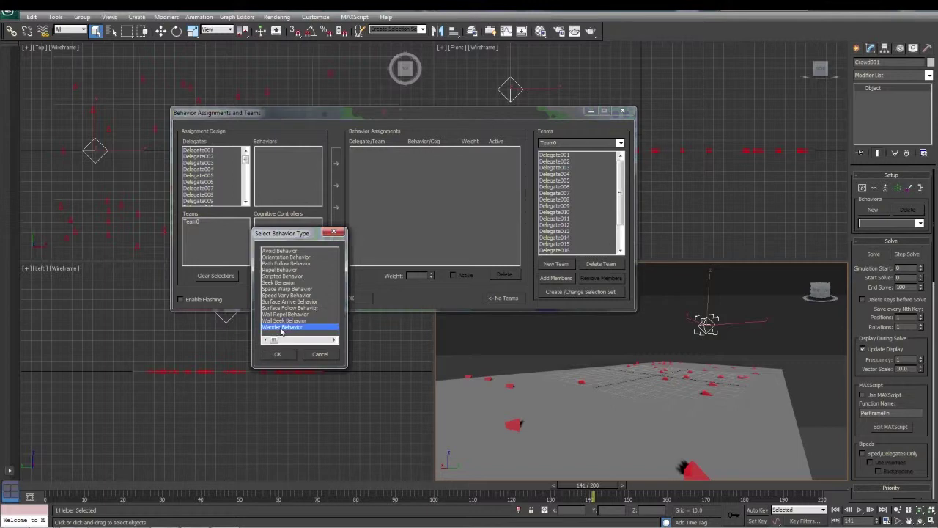
click(278, 354)
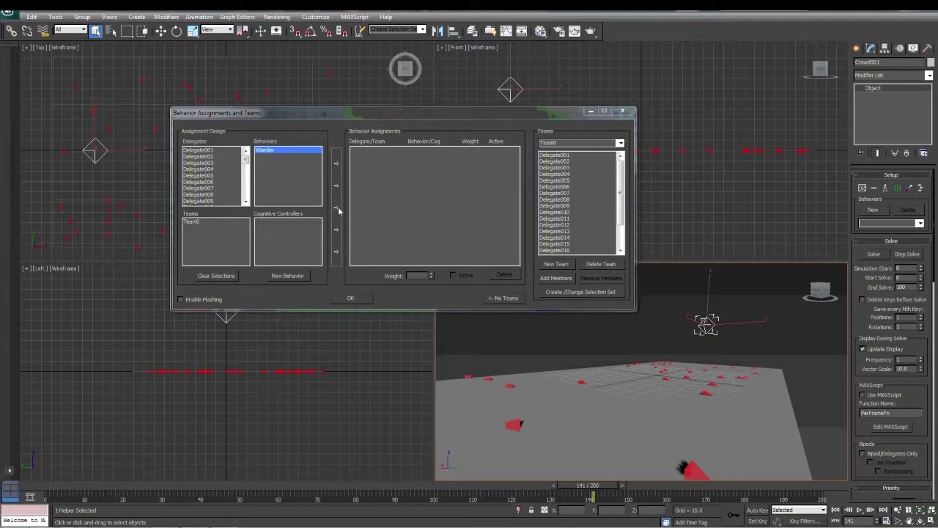
click(194, 223)
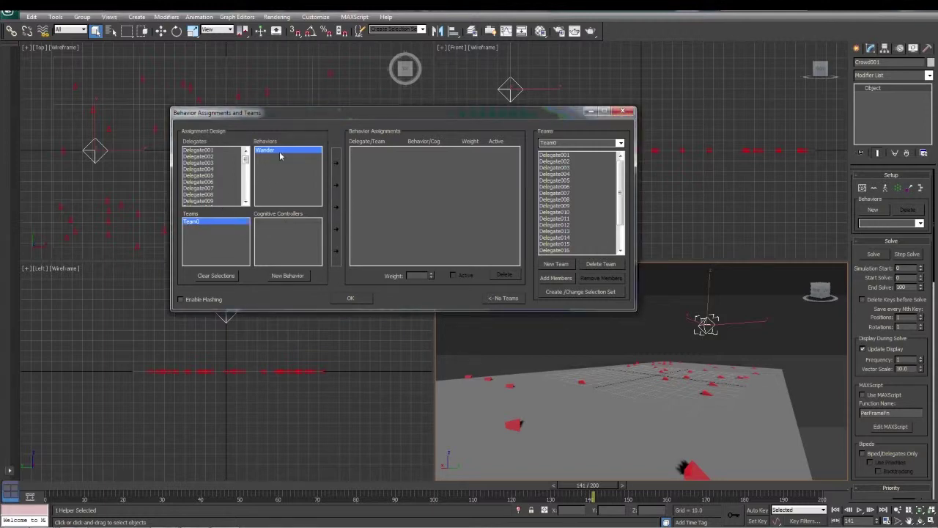
click(335, 207)
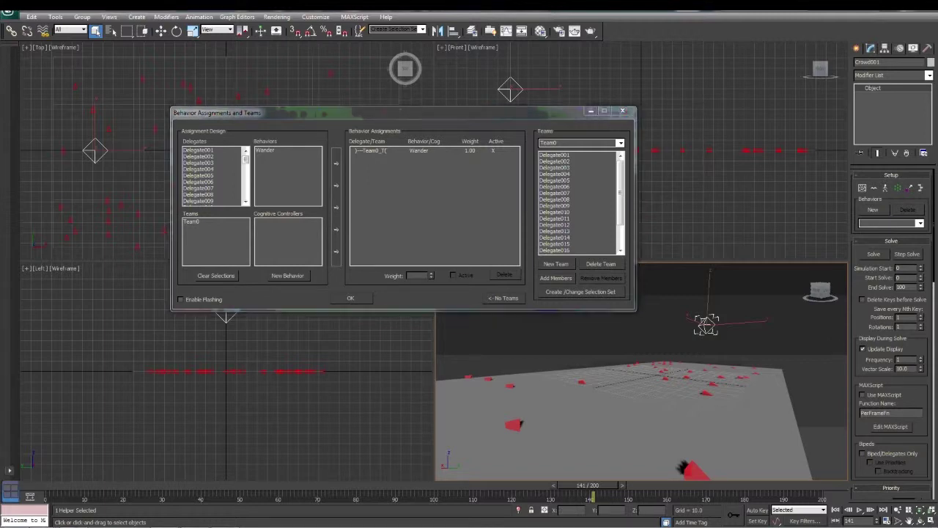
click(350, 298)
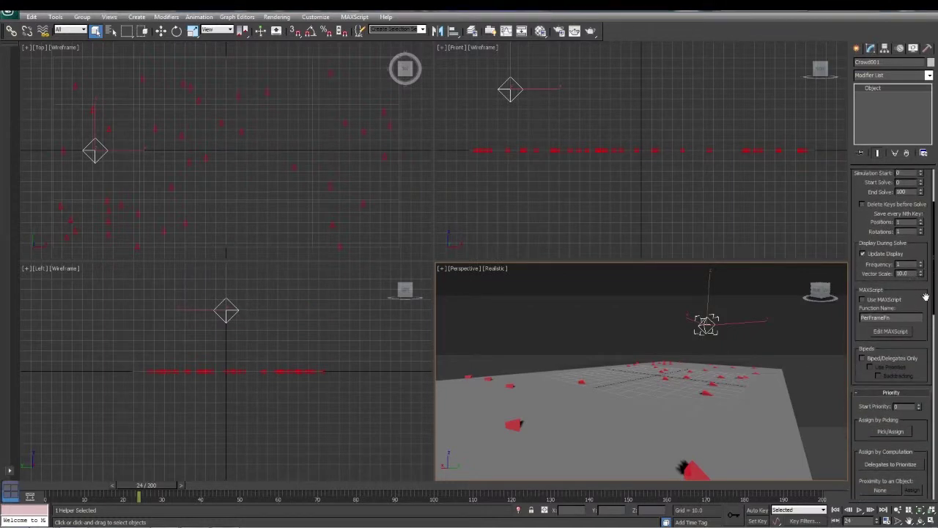
- Enable Delete Keys before Solve for the Crowd helper and solve the simulation
scroll(935, 308, up, 3)
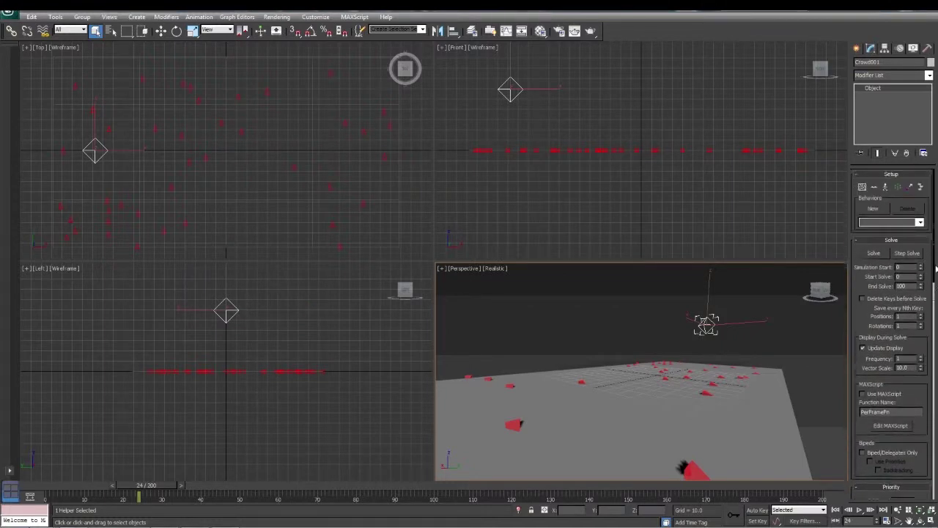
click(857, 243)
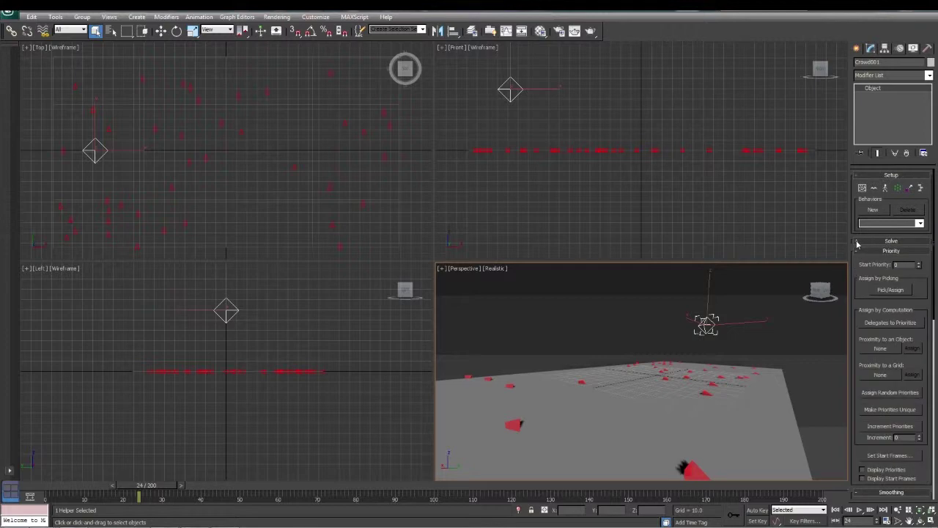
click(857, 243)
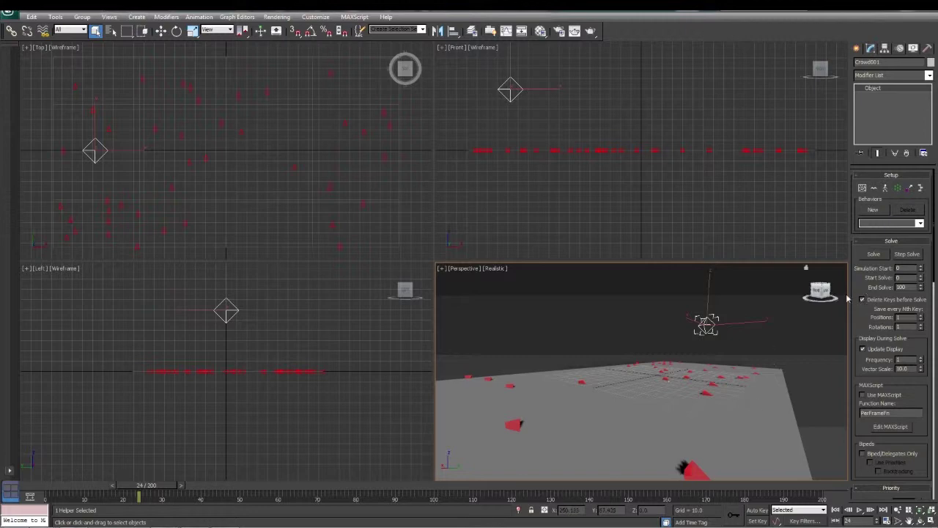
click(874, 254)
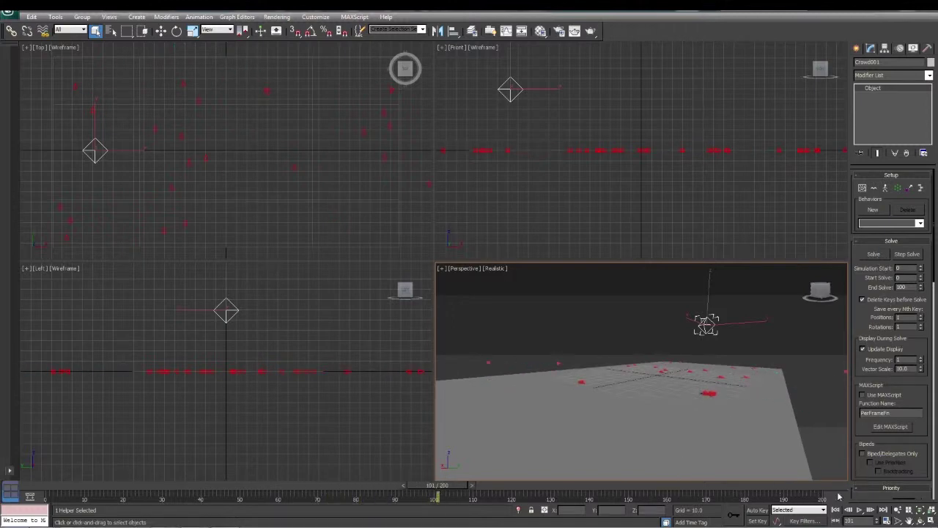
- Play the solved simulation and examine how the delegates move around the plane in the Perspective view
click(860, 510)
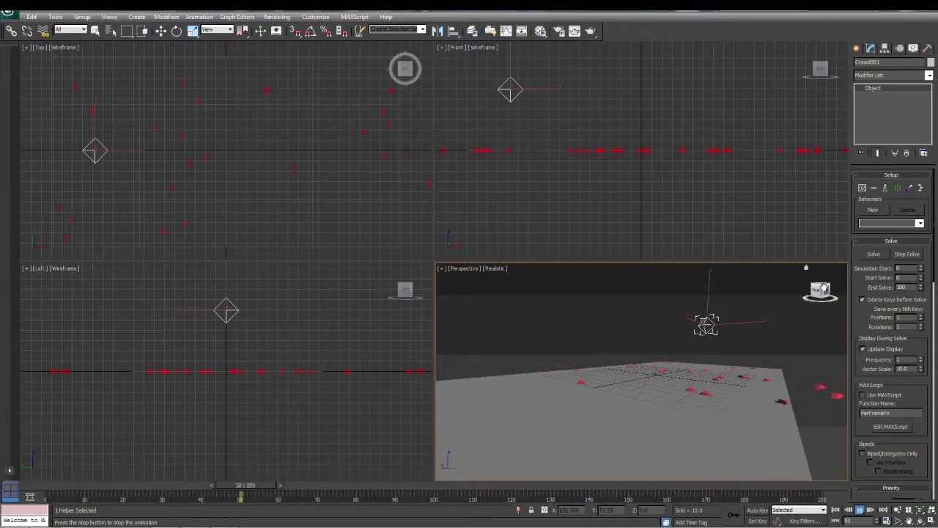
alt+middle_drag(706, 325, 715, 348)
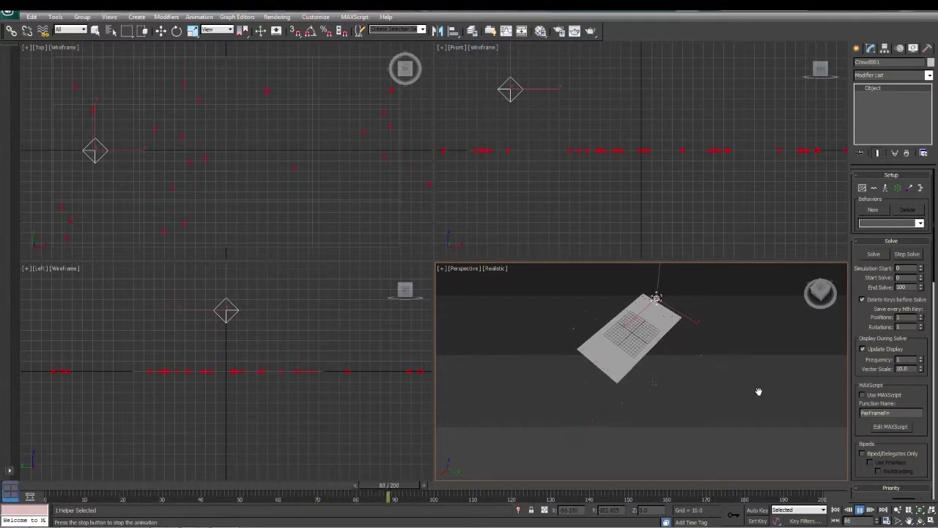
key(Escape)
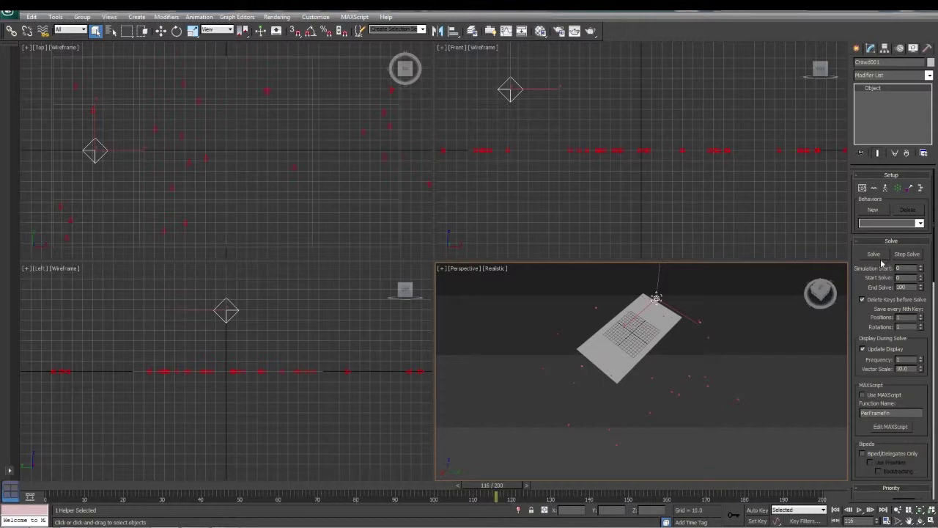
- Create a second team in Behavior Assignments and Teams with Delegate022 through Delegate041 as its members
click(911, 189)
drag(422, 79, 541, 121)
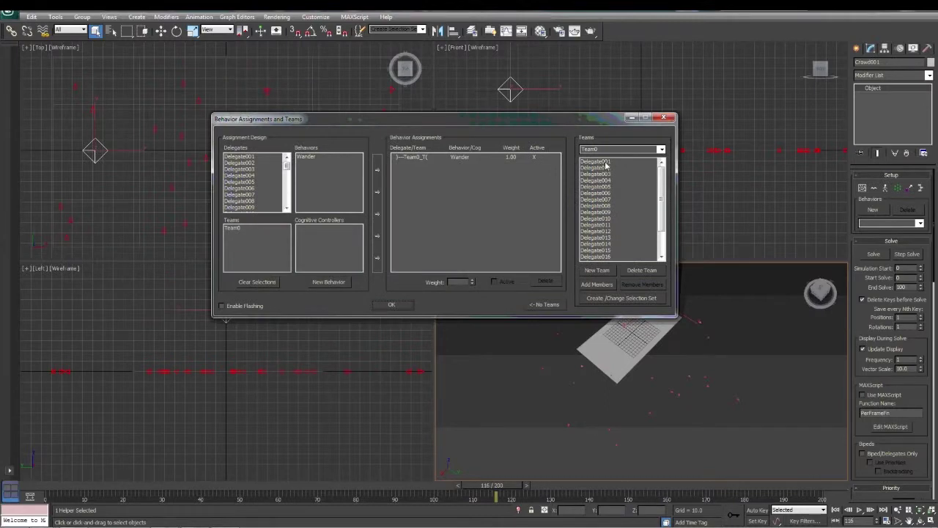
drag(662, 183, 662, 220)
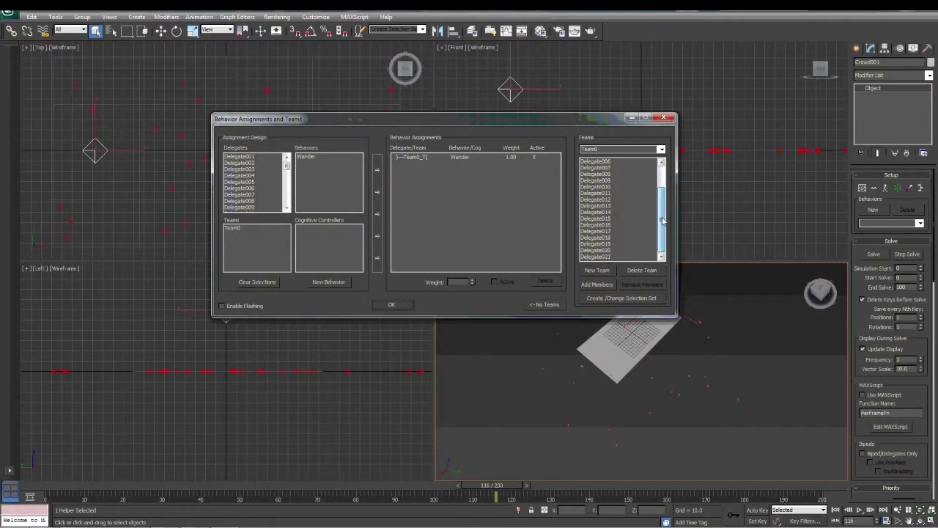
click(597, 270)
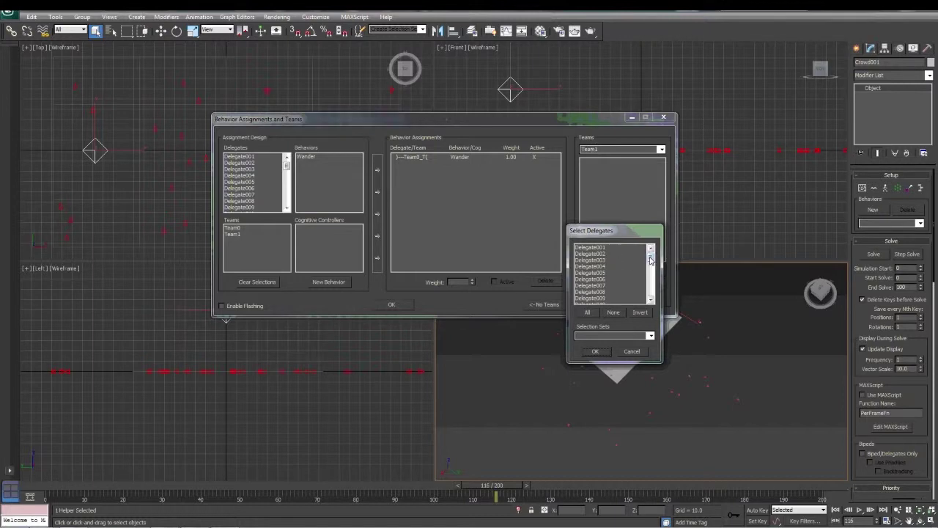
scroll(623, 271, down, 5)
click(608, 286)
drag(651, 273, 651, 291)
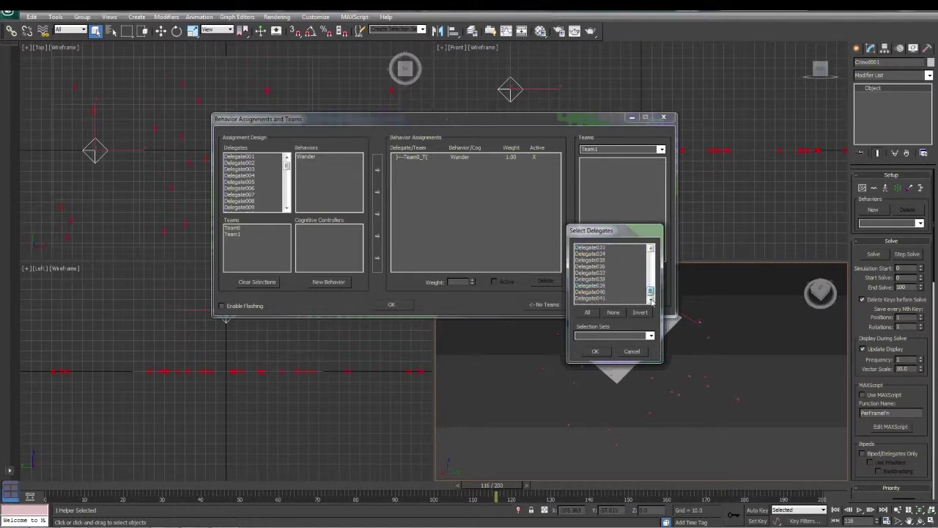
shift+click(600, 299)
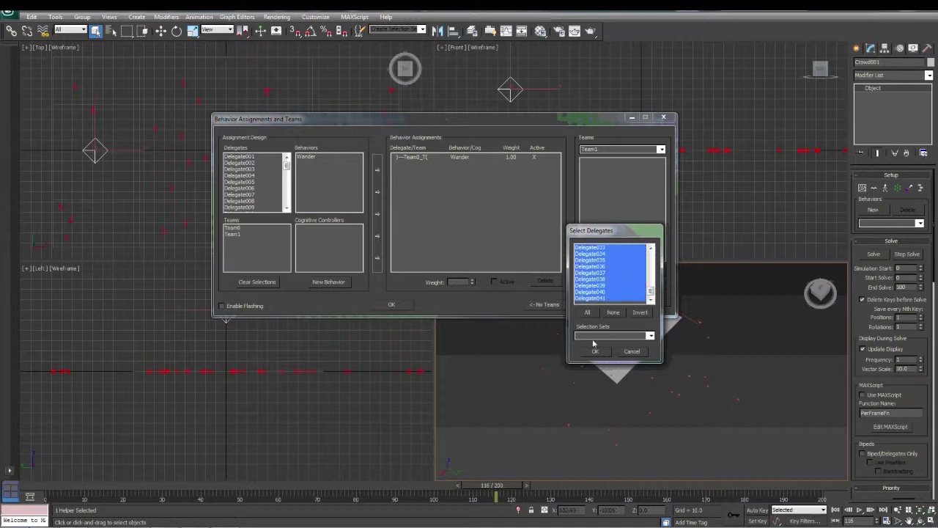
click(595, 351)
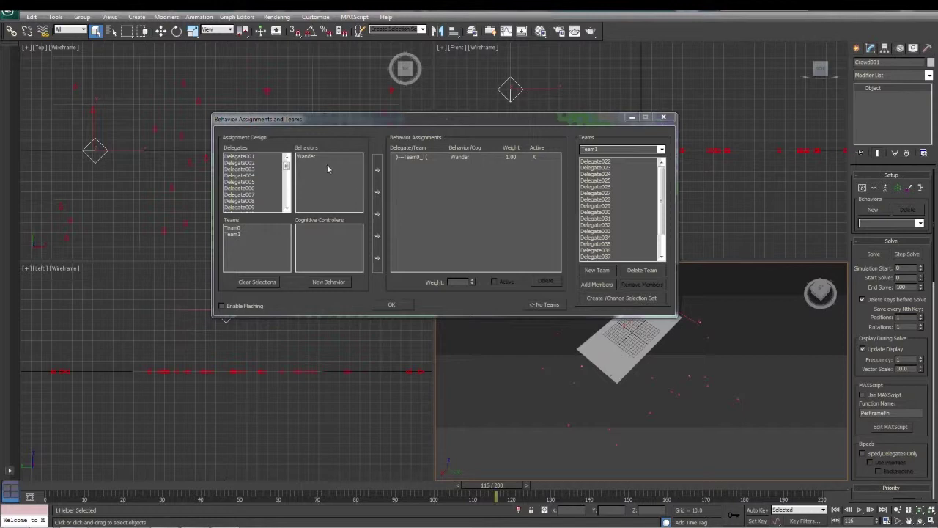
- Add a second Wander behavior, assign it to Team1, and accept the behavior assignments
click(335, 283)
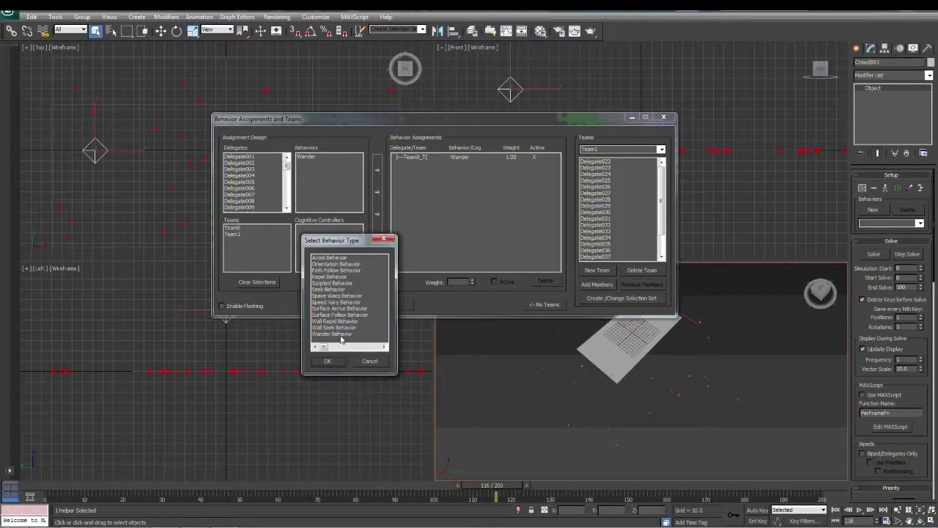
click(334, 334)
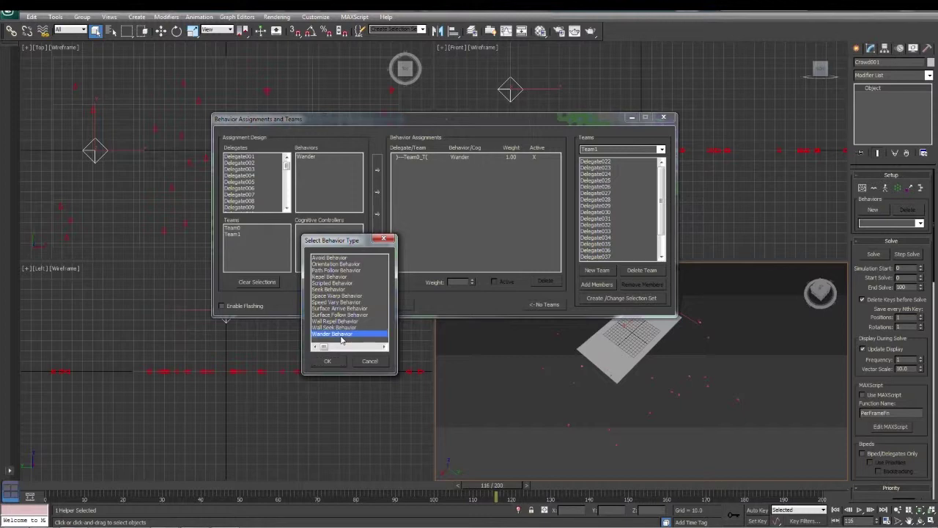
click(329, 362)
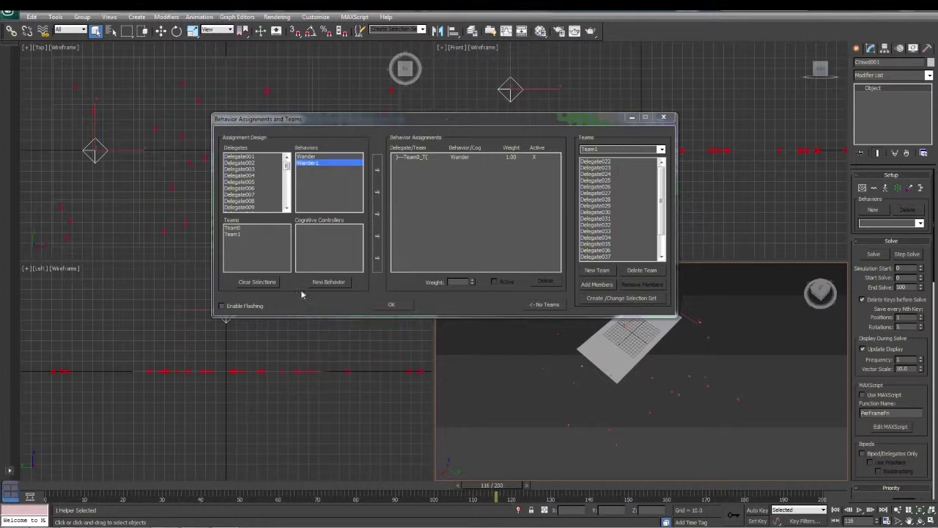
click(236, 234)
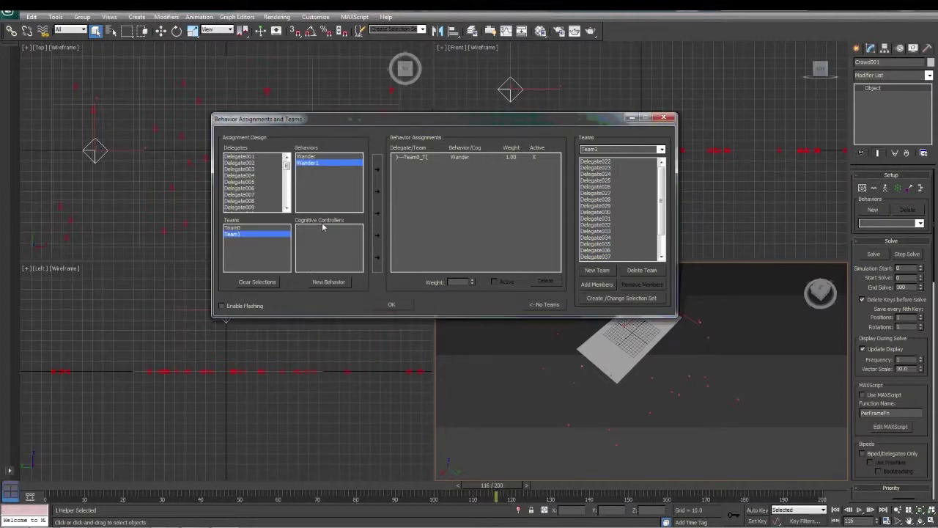
click(376, 206)
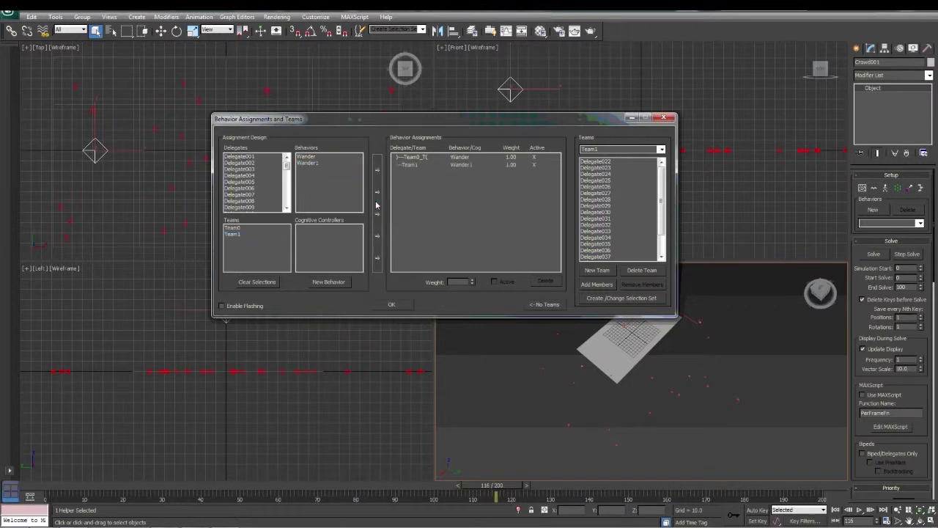
click(401, 306)
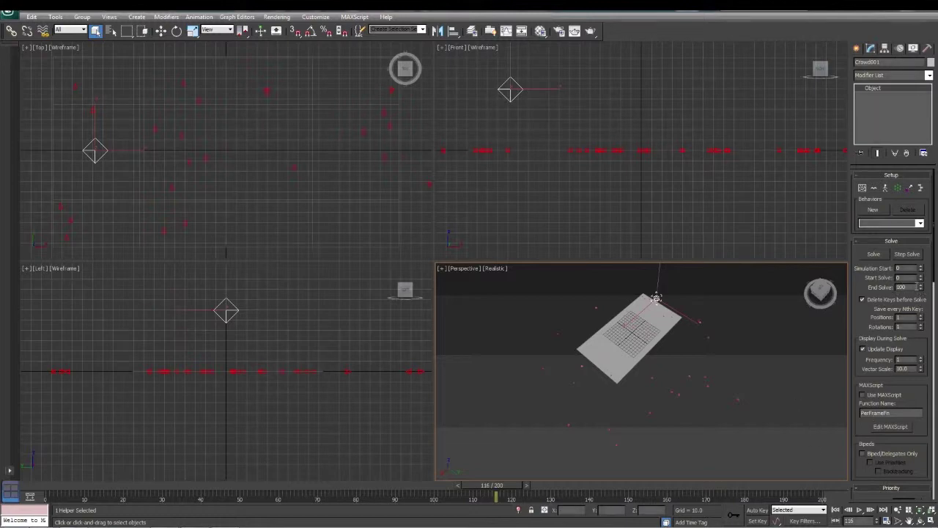
- Solve the crowd simulation with End Solve set to 200 and play back the result
text(24)
click(874, 253)
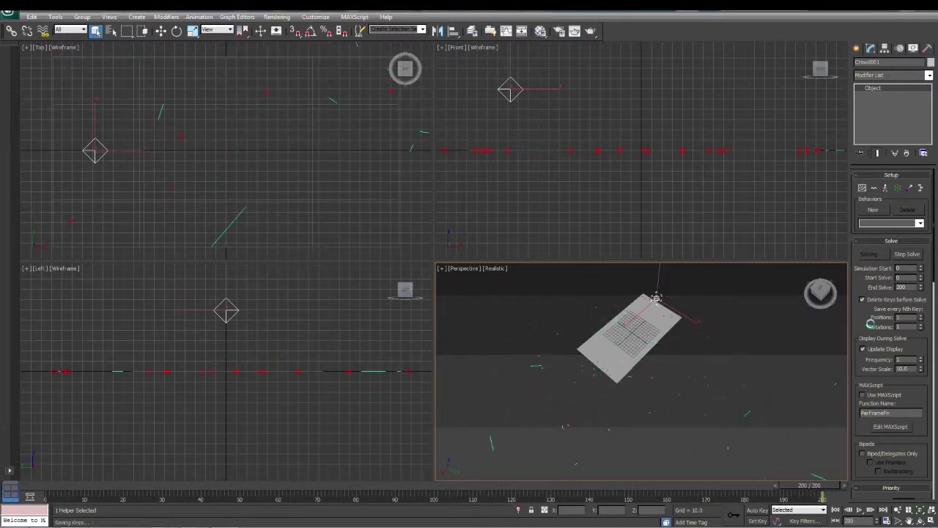
drag(827, 488, 59, 485)
key(slash)
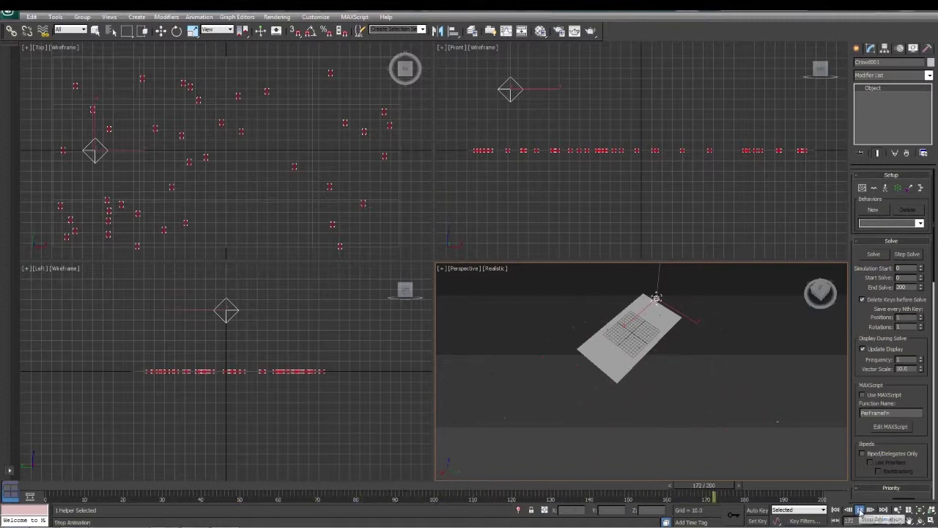
click(860, 512)
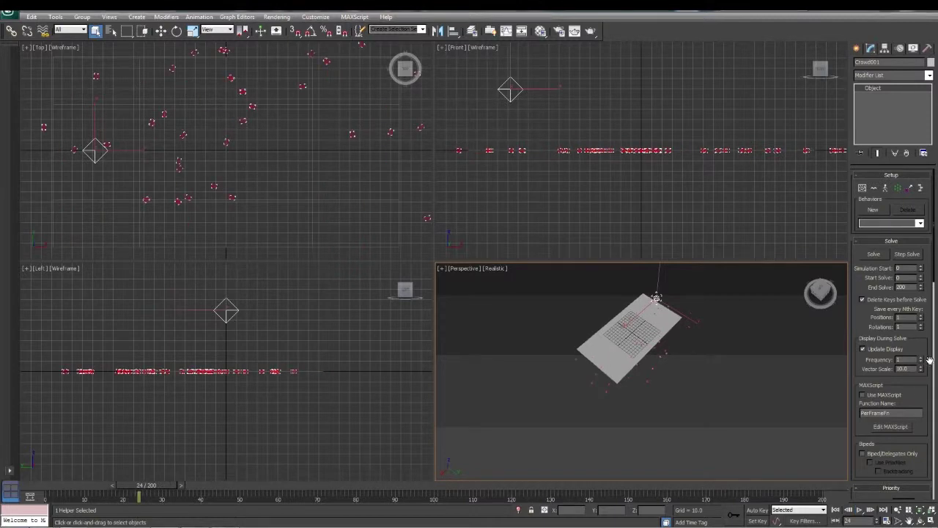
- Create a box on the plane in the Perspective view, about 35 long, 15 wide and 14 high
scroll(686, 362, up, 5)
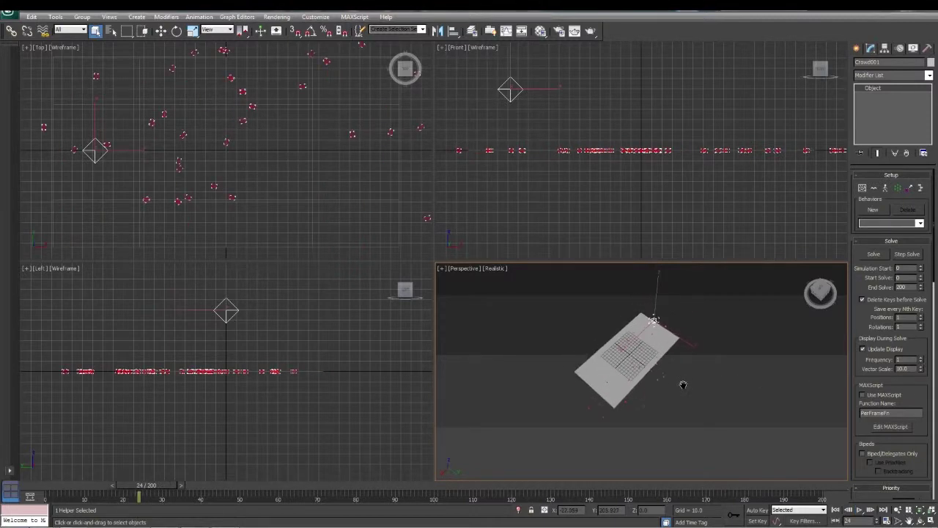
scroll(675, 360, up, 3)
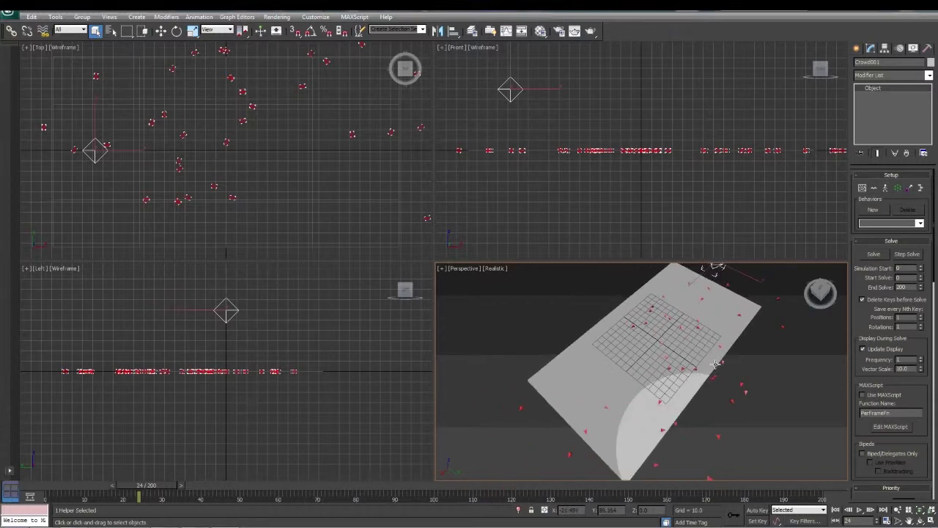
scroll(716, 365, up, 3)
alt+middle_drag(716, 345, 710, 363)
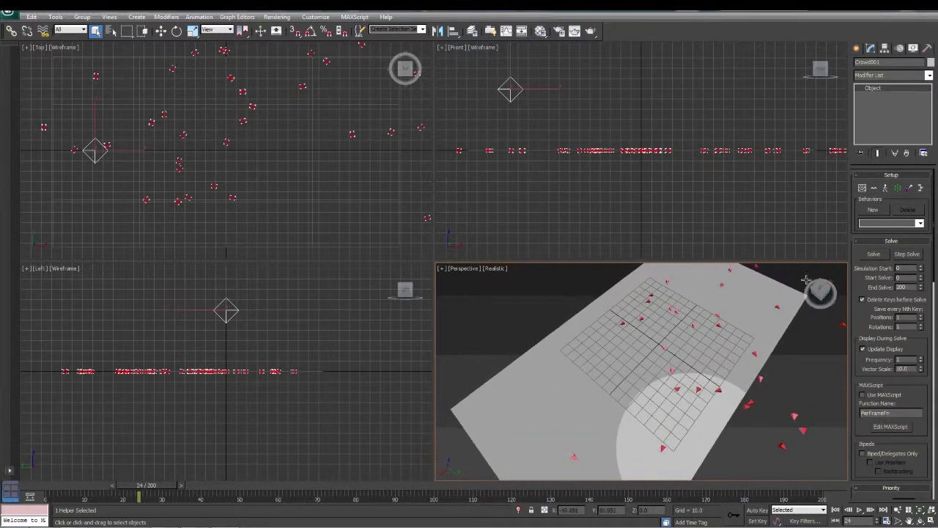
click(856, 49)
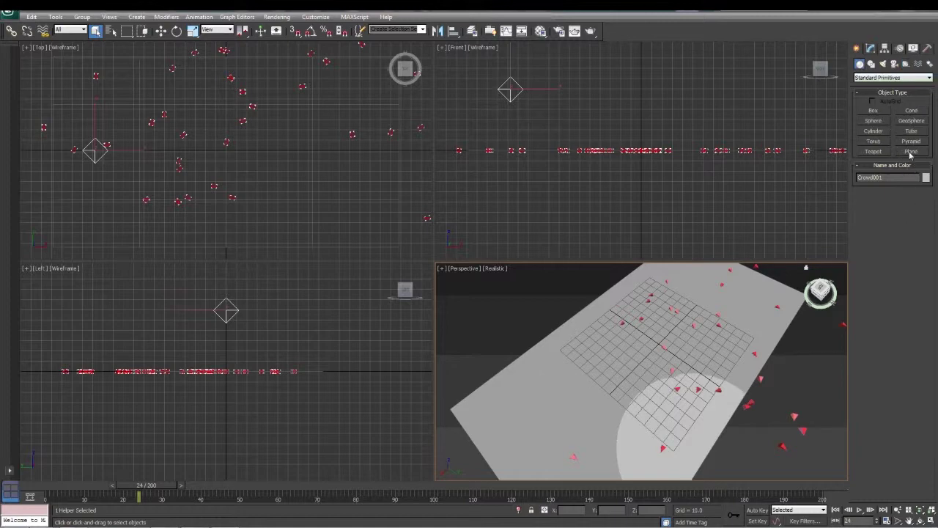
click(873, 111)
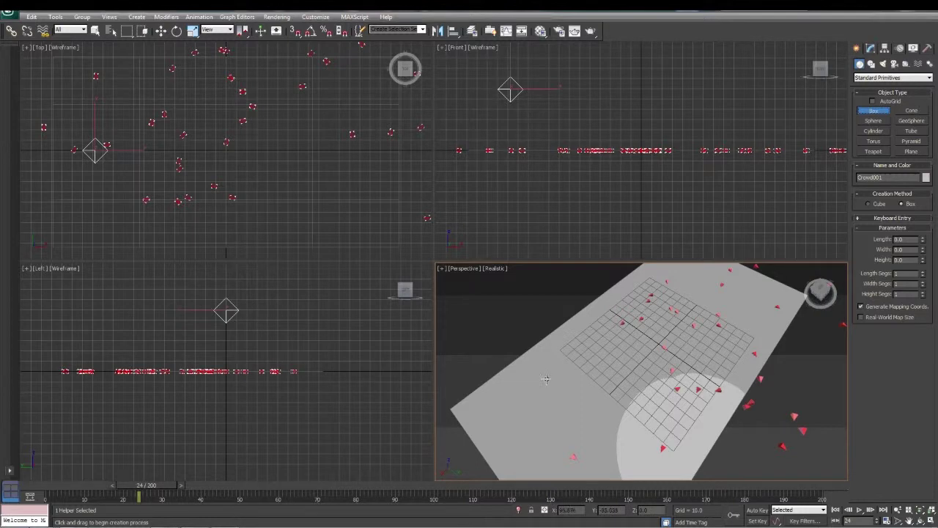
drag(550, 426, 622, 396)
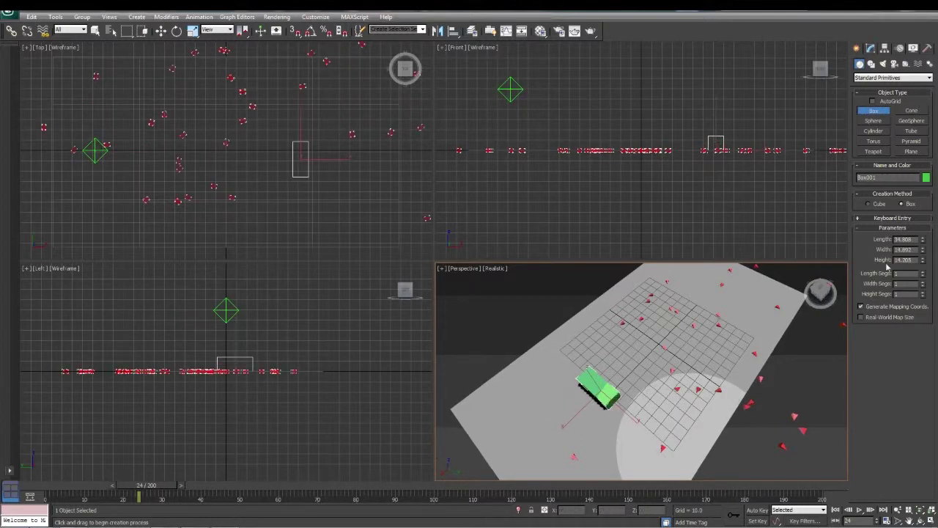
- Change the new box's object color to olive yellow and leave box creation
click(926, 177)
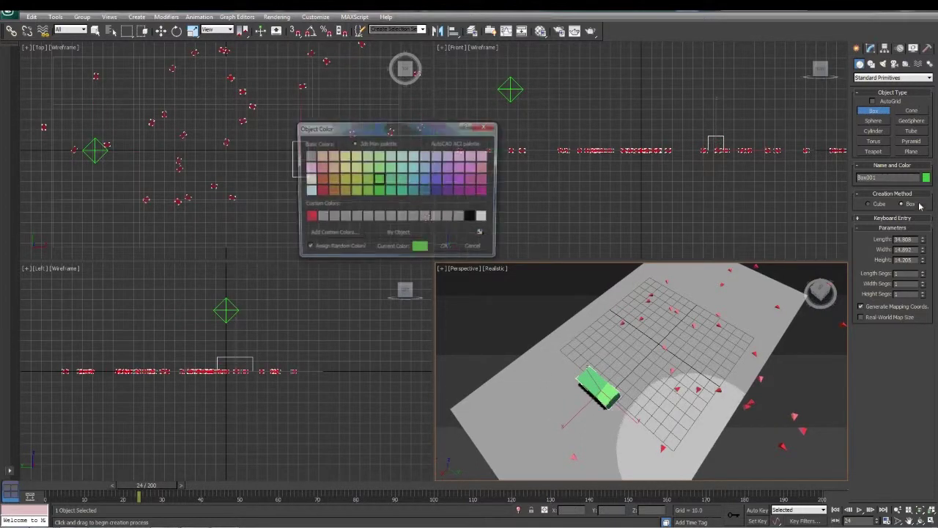
click(344, 180)
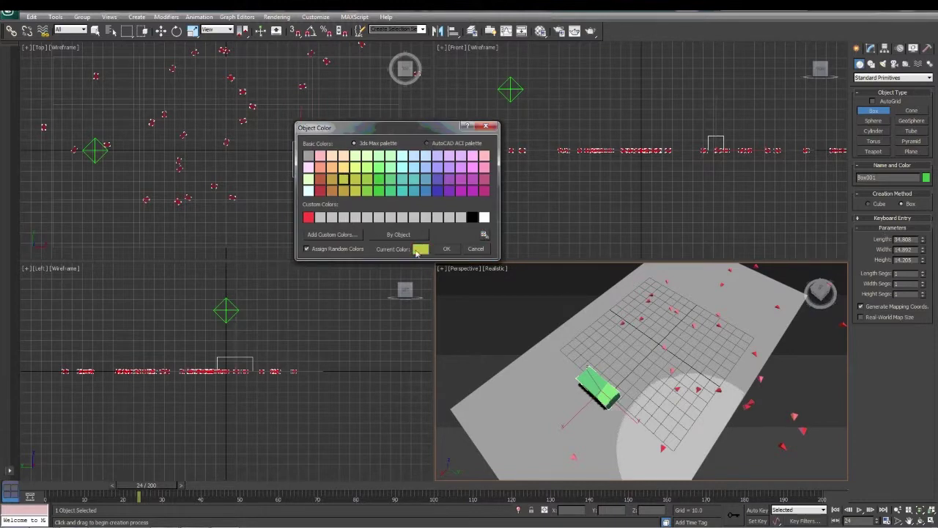
click(446, 249)
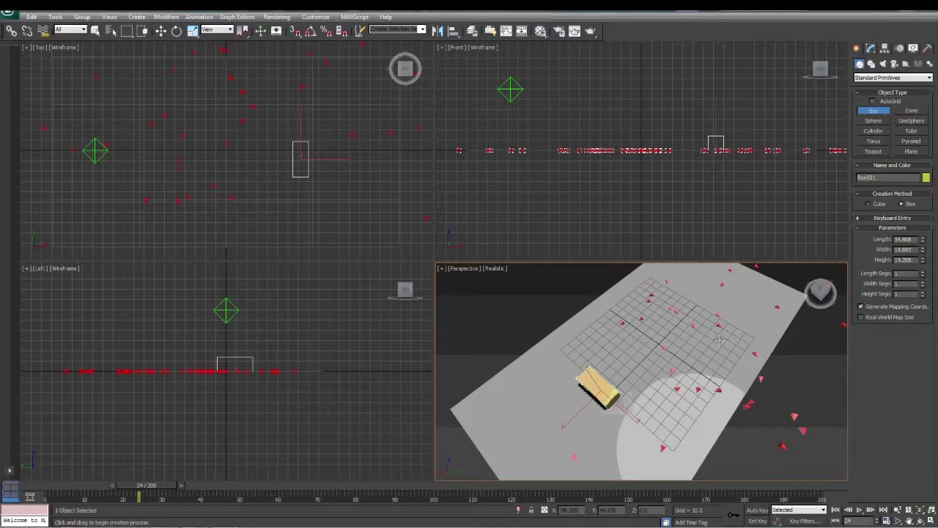
key(q)
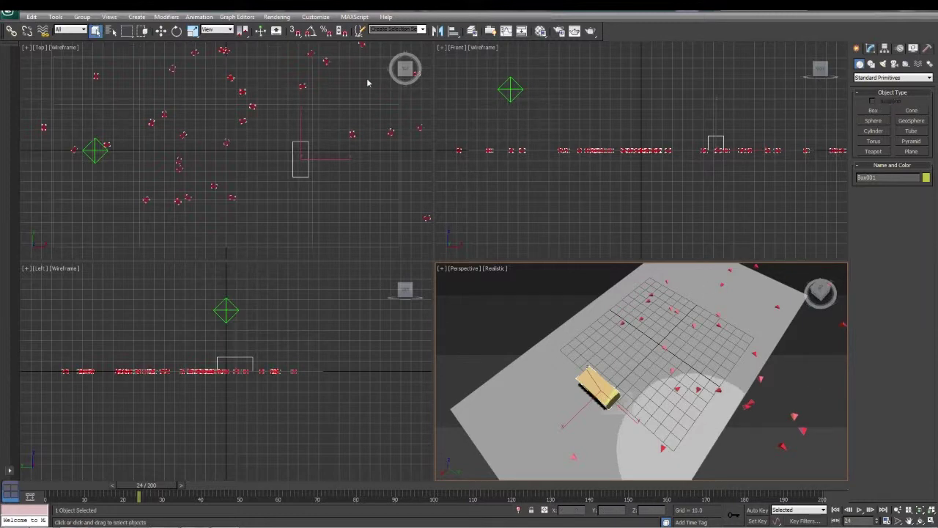
- Add a Seek behavior to the Crowd helper, assign it to Team0, and accept the behavior assignments
click(516, 88)
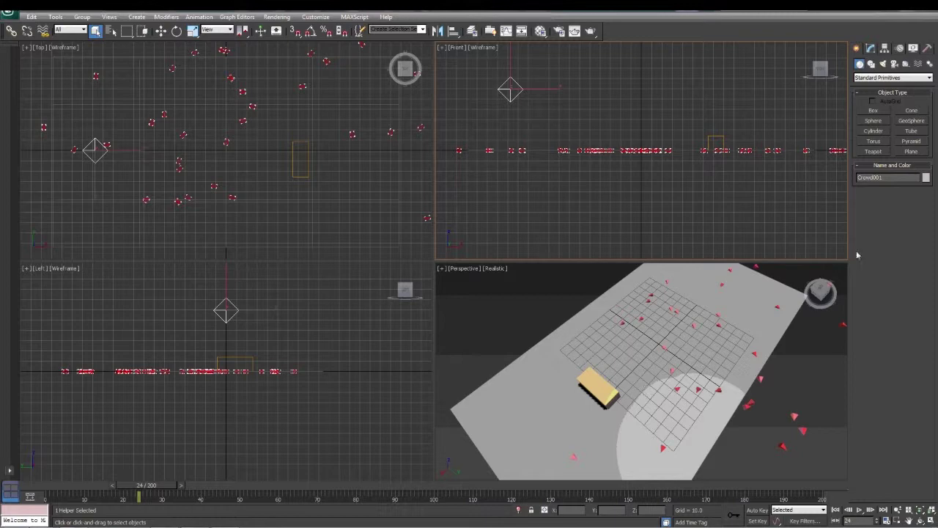
click(871, 47)
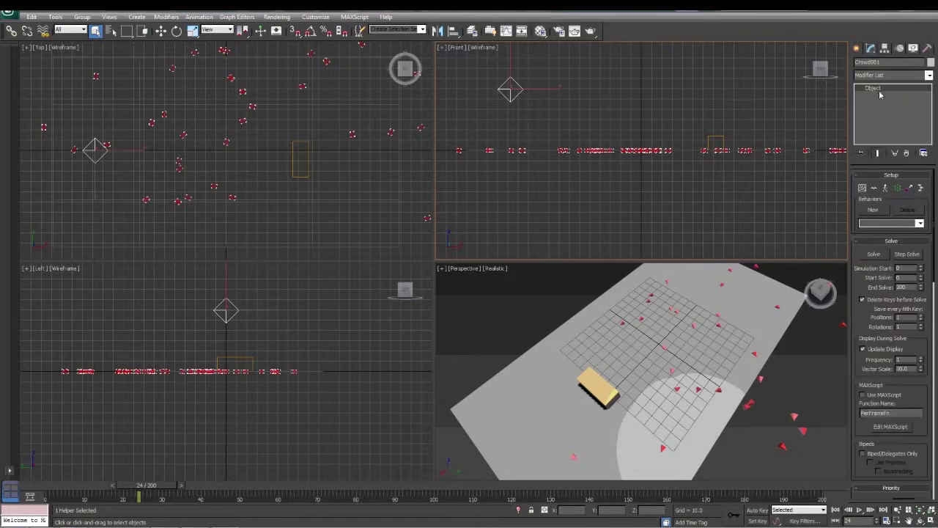
click(910, 189)
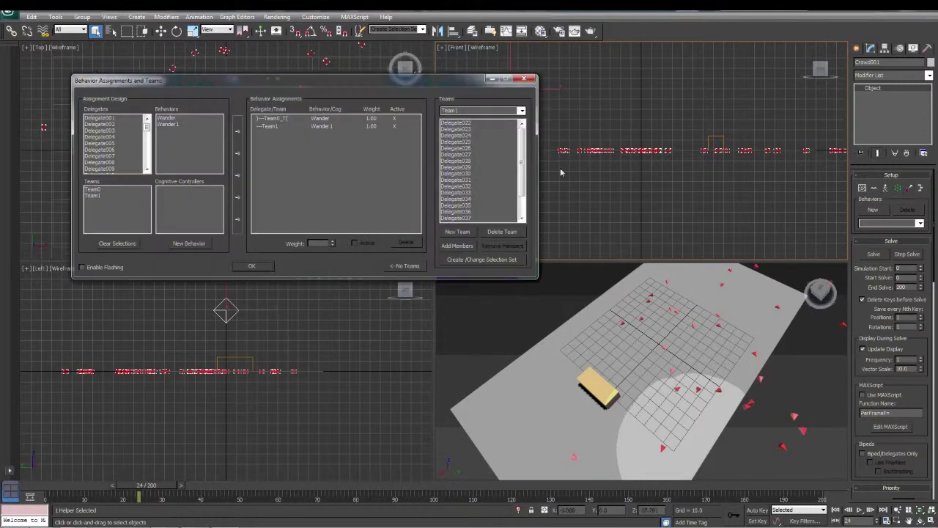
click(189, 243)
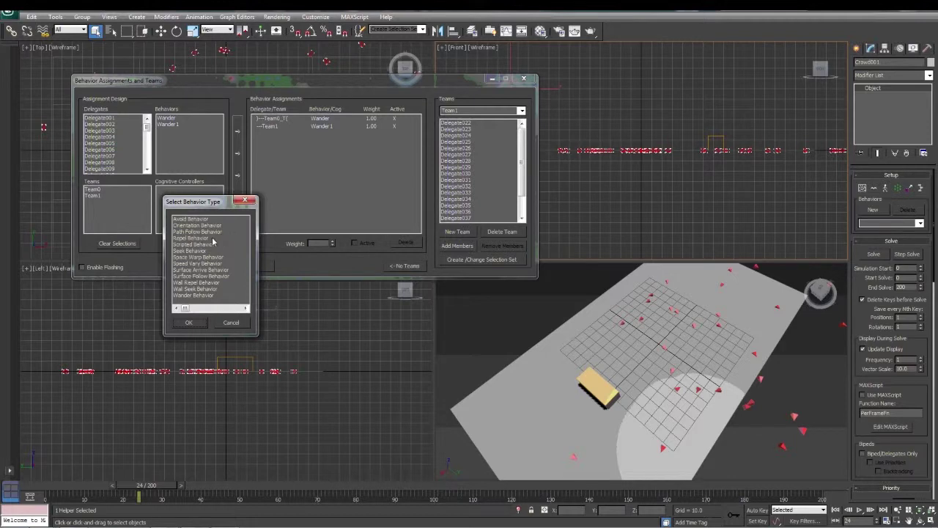
click(193, 251)
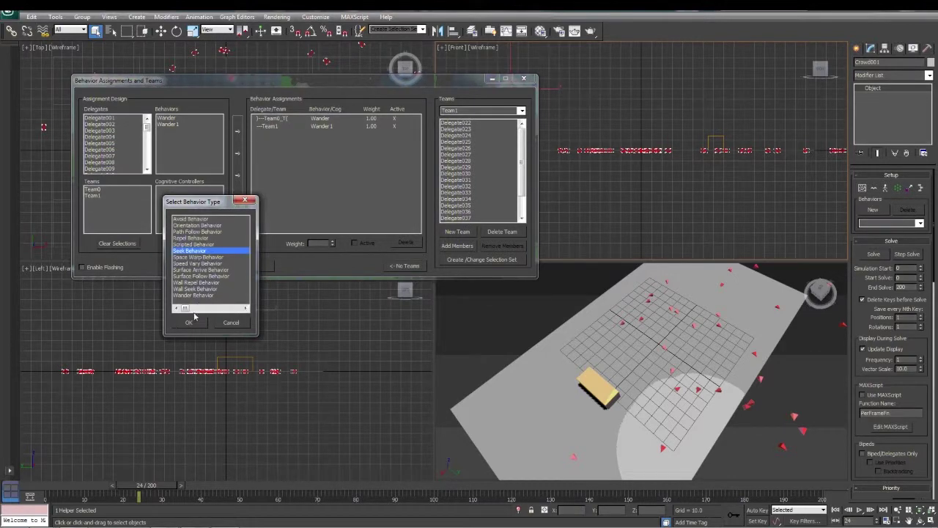
click(190, 322)
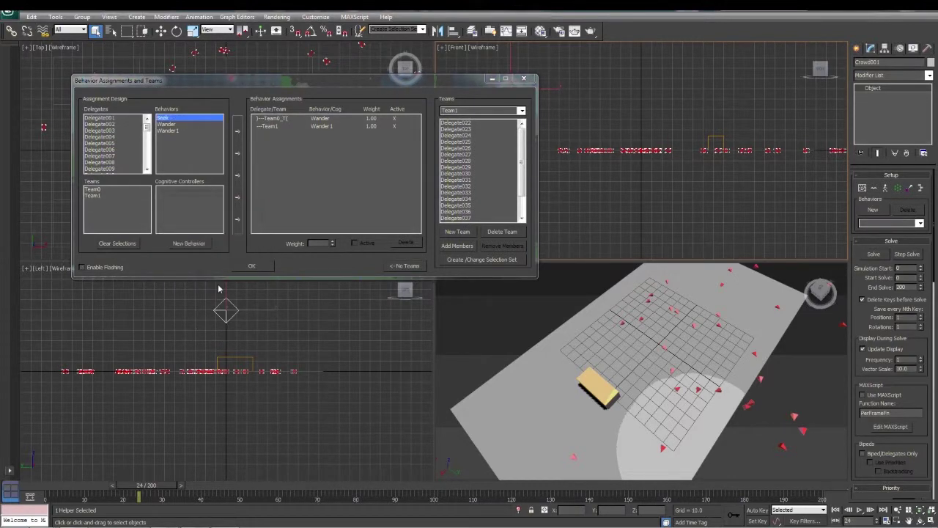
click(95, 190)
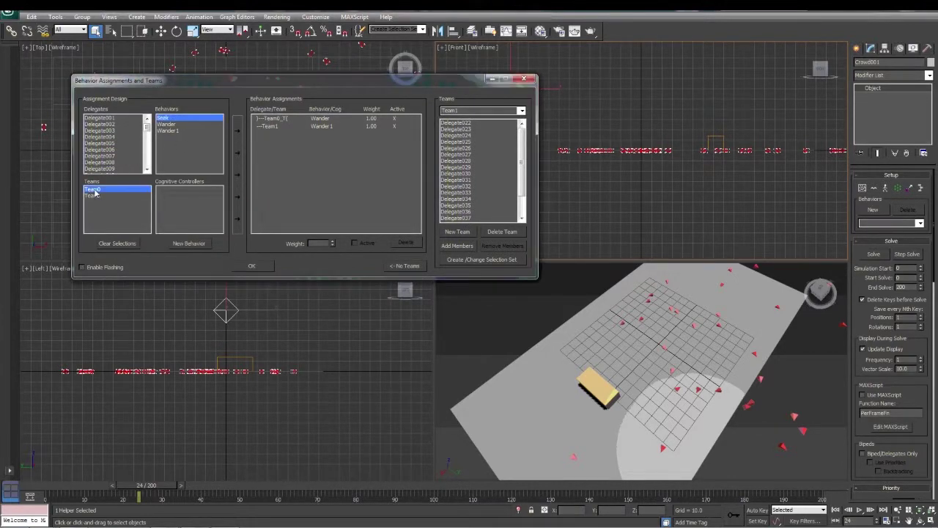
click(238, 154)
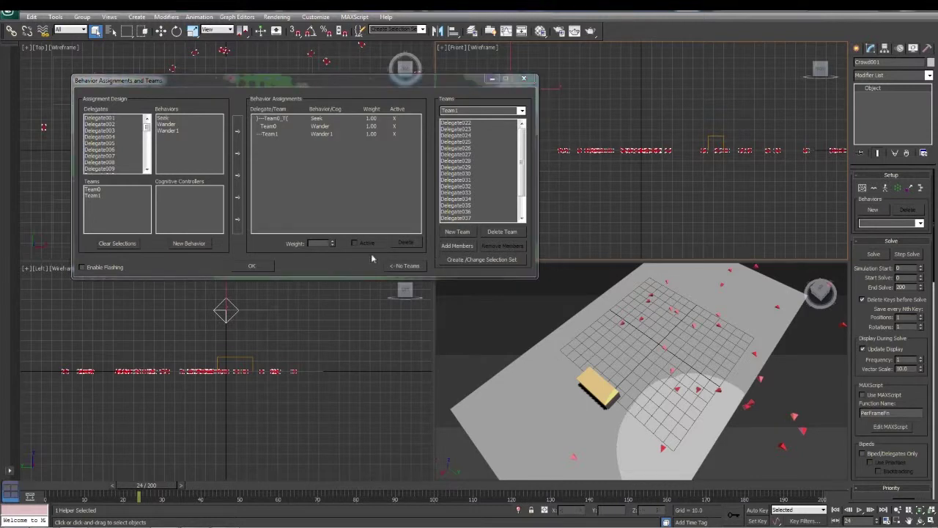
click(253, 266)
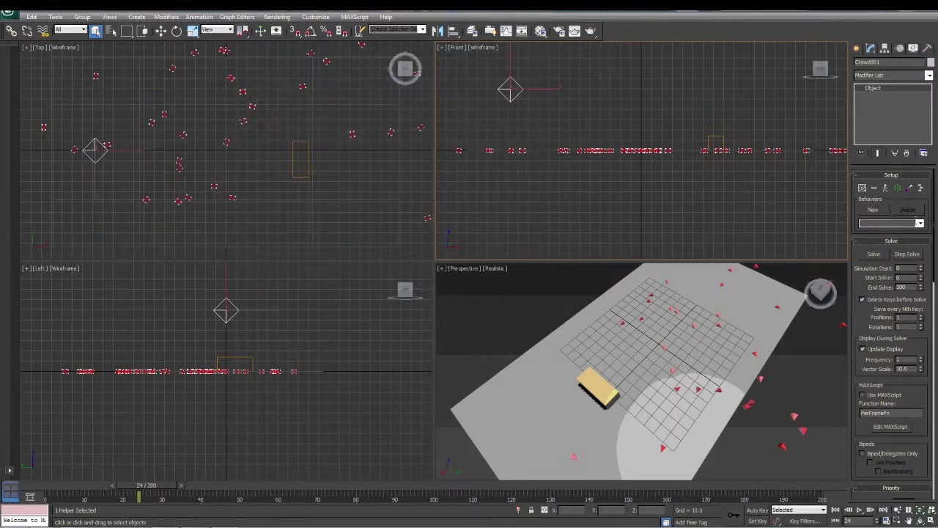
- Set the yellow box as the target of the Crowd helper's Seek behavior
click(920, 224)
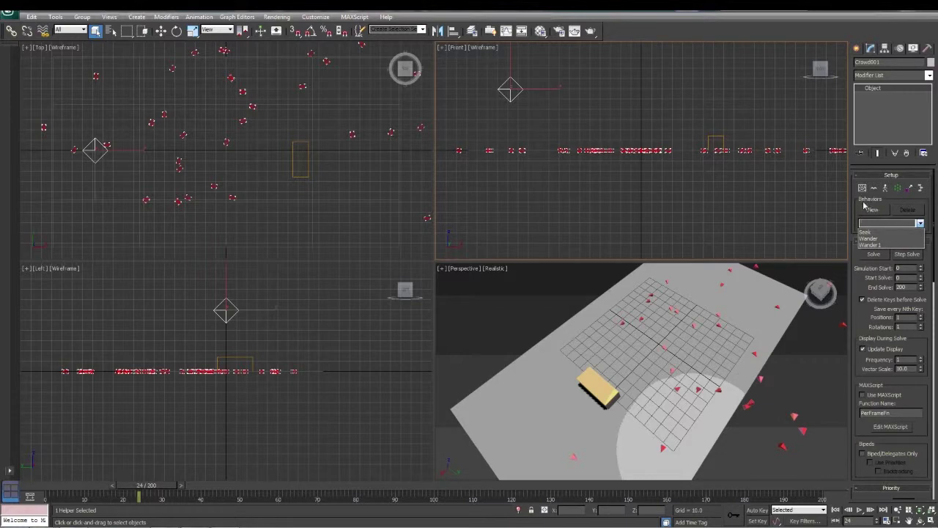
click(870, 233)
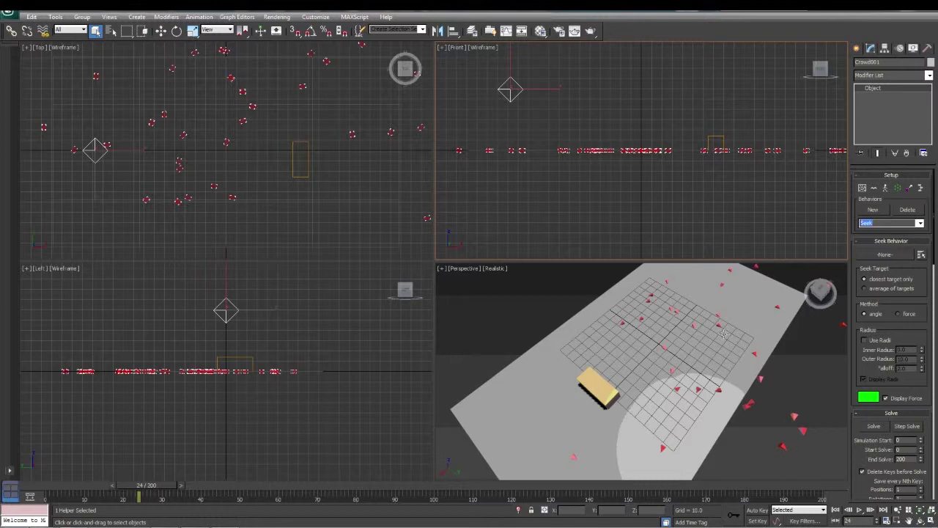
click(878, 255)
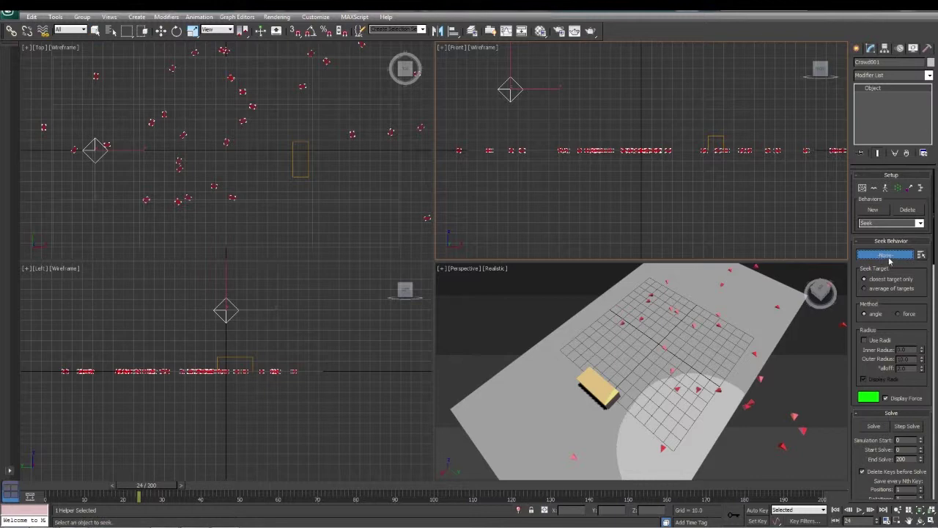
click(889, 258)
click(887, 256)
click(597, 390)
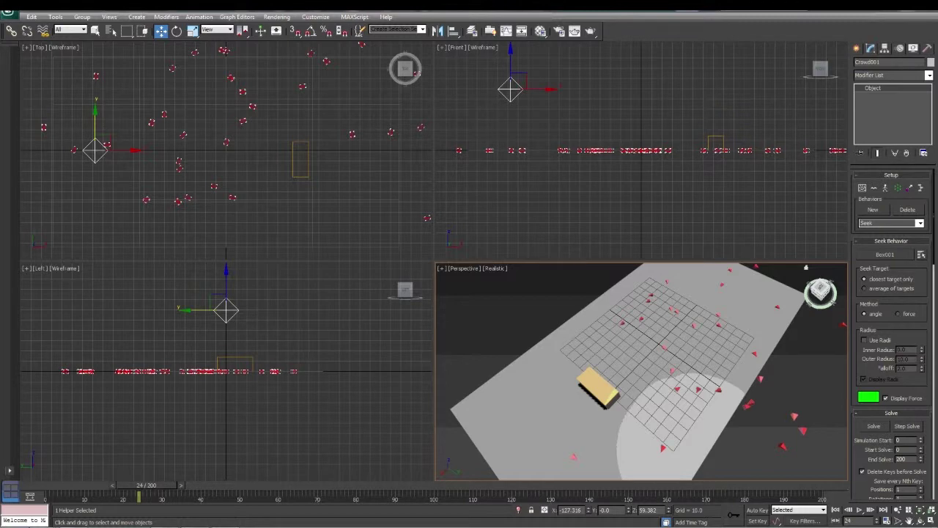
- Solve the simulation with the Seek behavior and play it back in the Perspective view
click(873, 427)
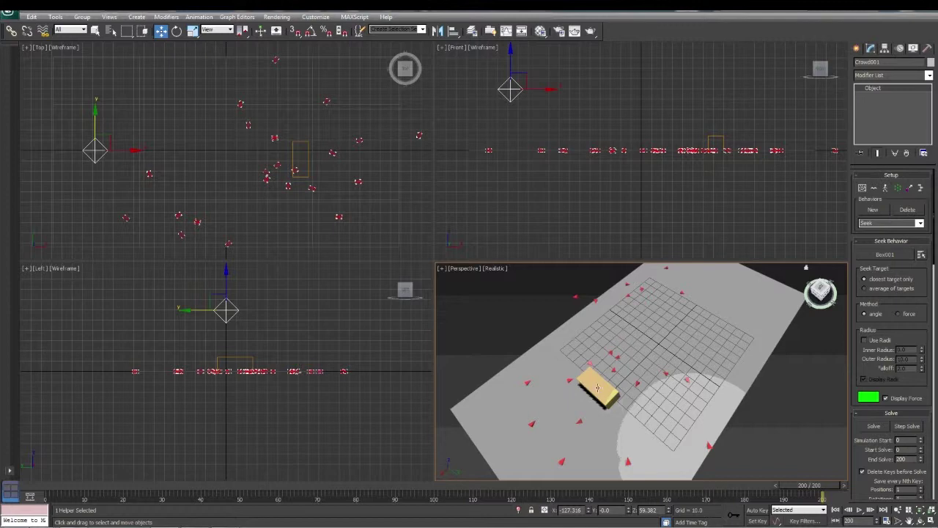
click(859, 509)
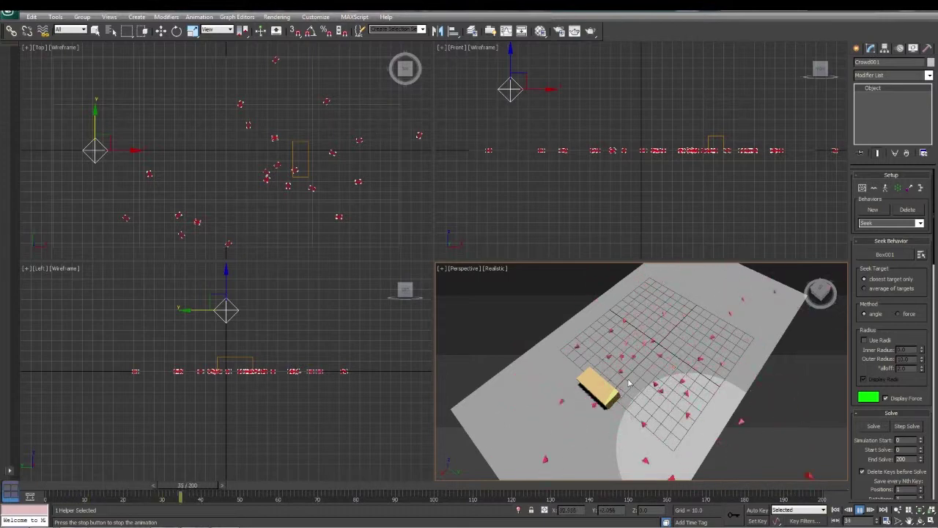
scroll(790, 393, down, 6)
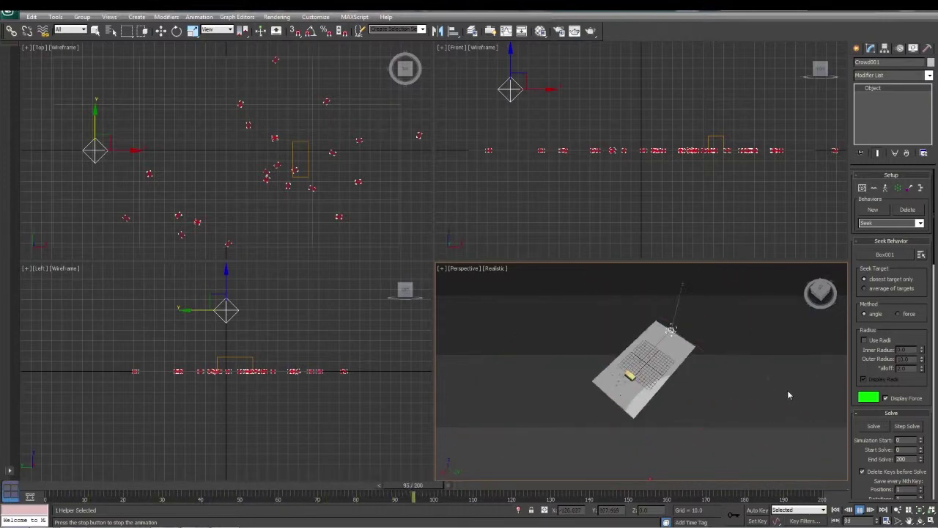
- Examine how the delegates move around the yellow box during playback in the Perspective view and go to the last frame
scroll(778, 390, down, 2)
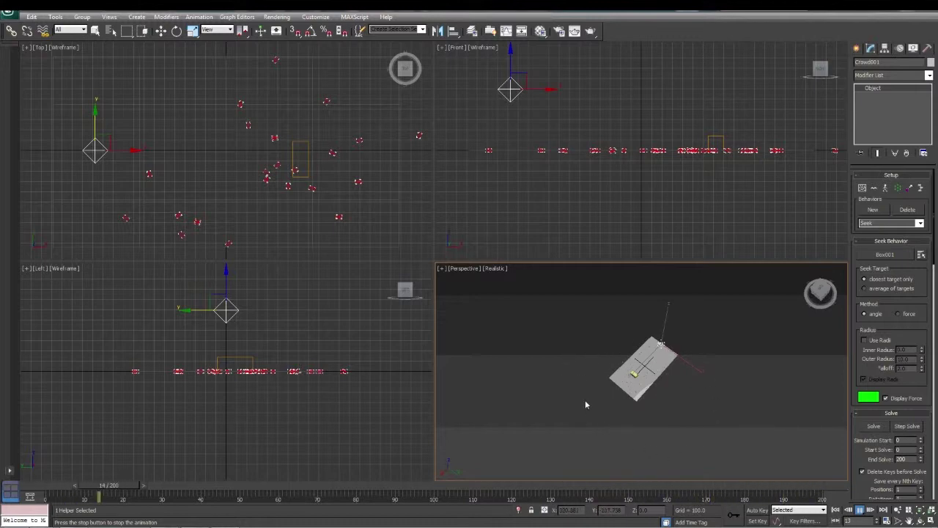
scroll(679, 407, up, 2)
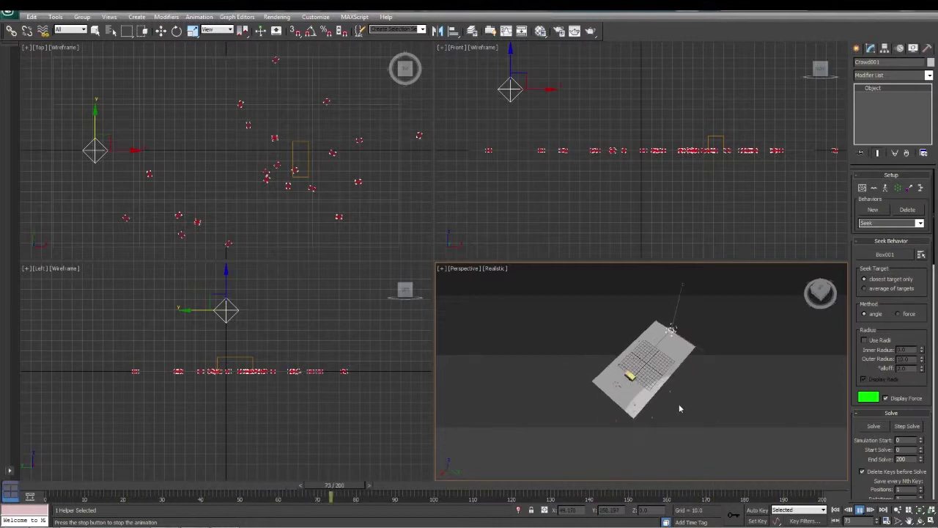
scroll(679, 403, up, 2)
scroll(640, 397, up, 1)
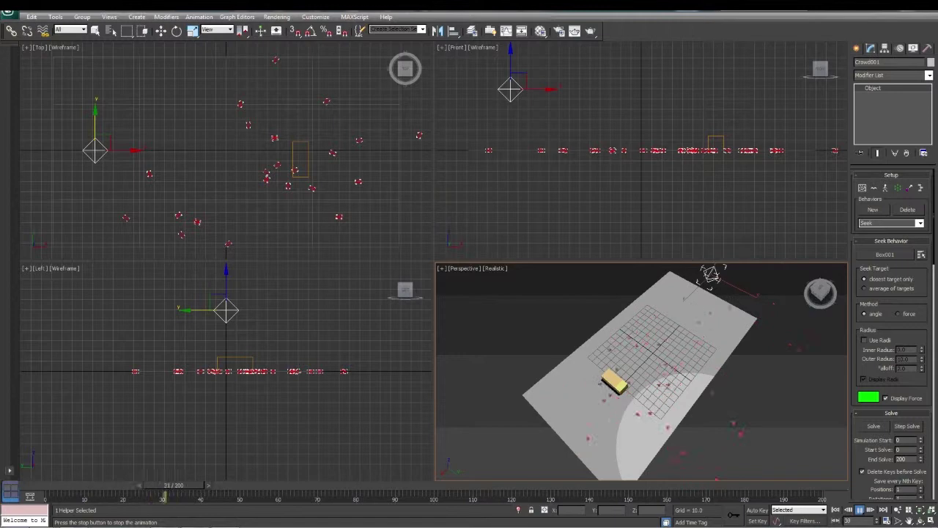
key(End)
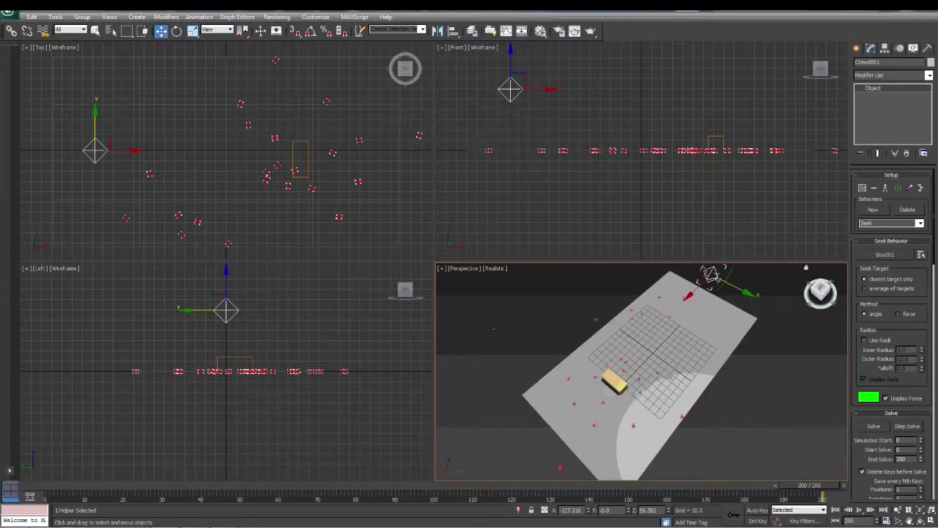
- Set the weight of Team0's Wander assignment to 0.5 and accept the behavior assignments
click(898, 188)
click(328, 19)
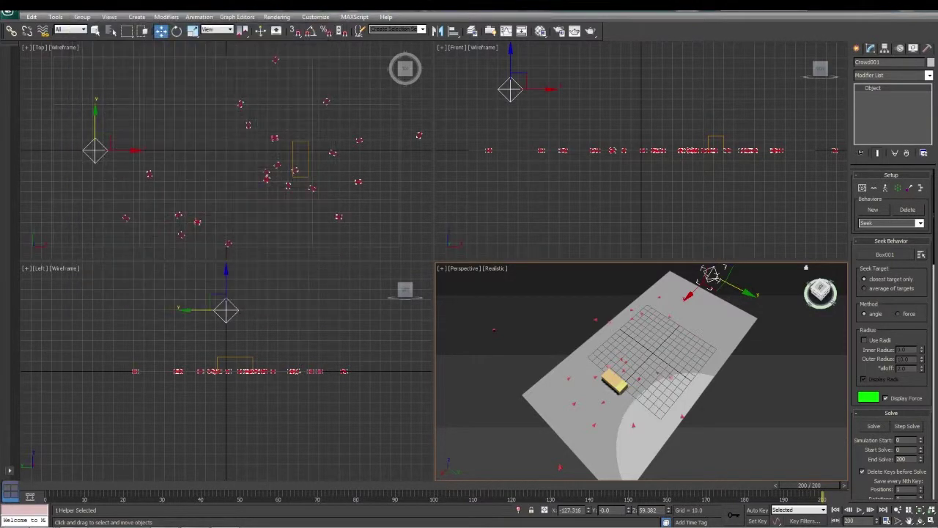
click(910, 189)
drag(354, 77, 554, 91)
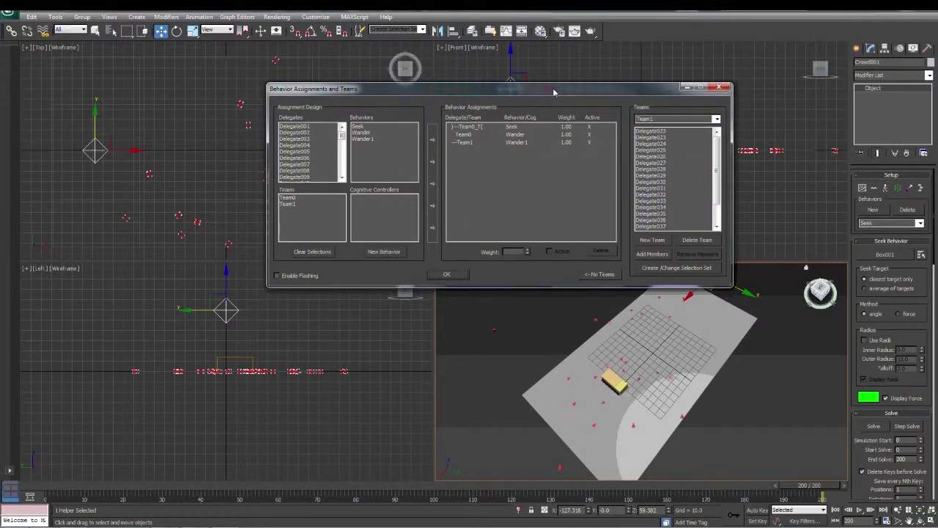
drag(554, 91, 573, 97)
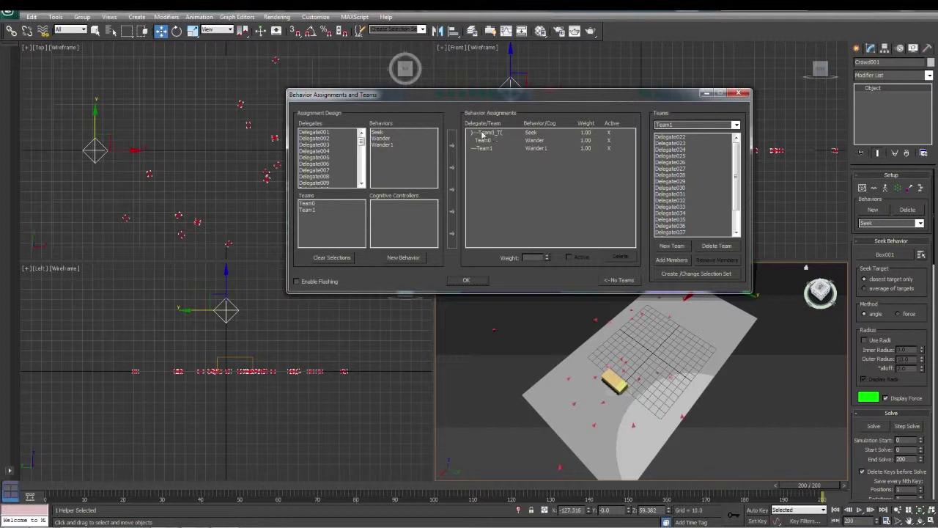
click(586, 141)
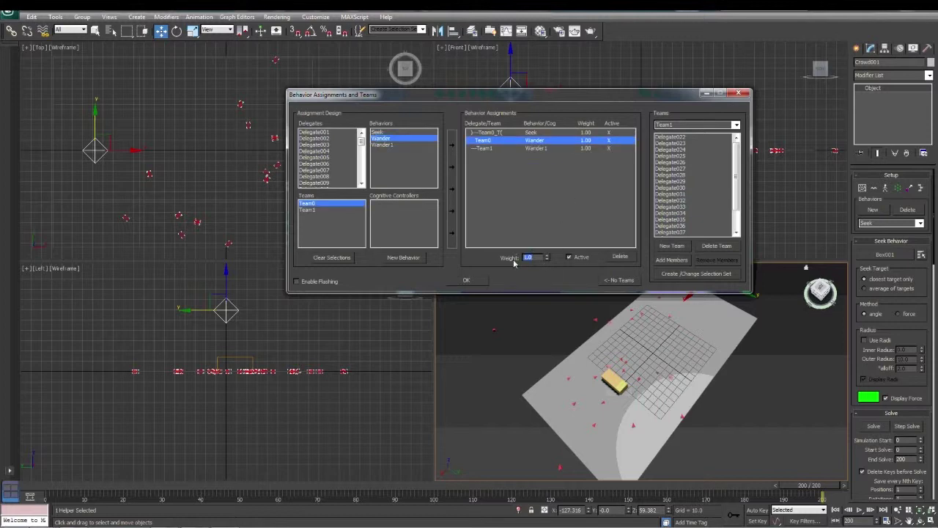
key(BackSpace)
click(552, 134)
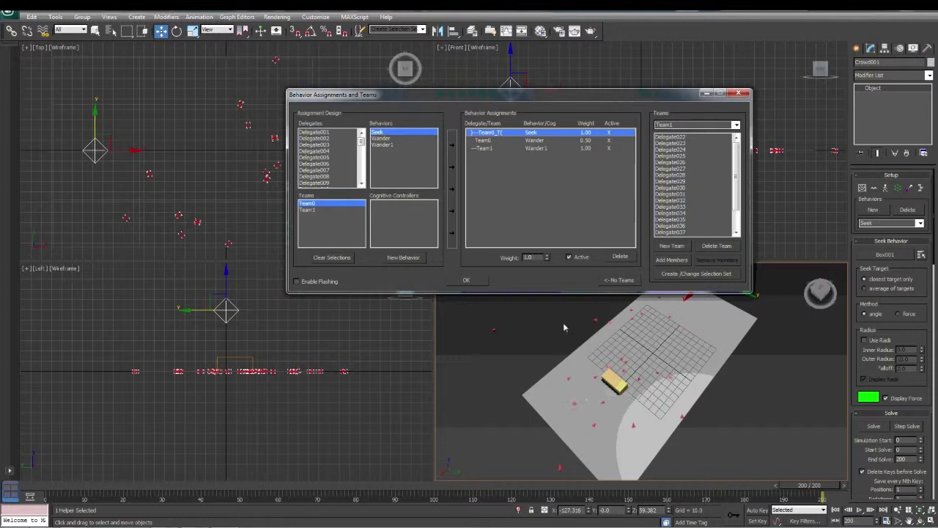
click(468, 280)
- Solve the simulation with the reduced Wander weight and play it back in the Perspective view, inspecting the delegates close up at the box
click(873, 426)
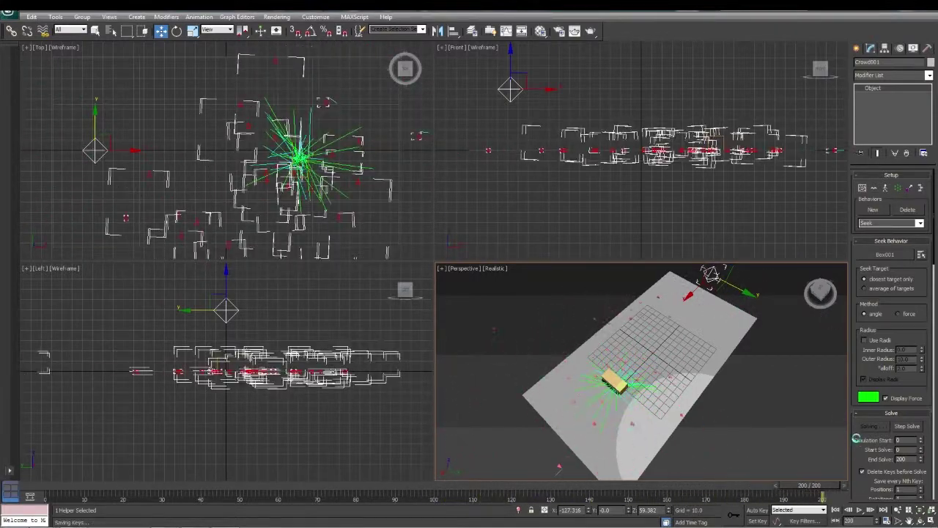
click(860, 511)
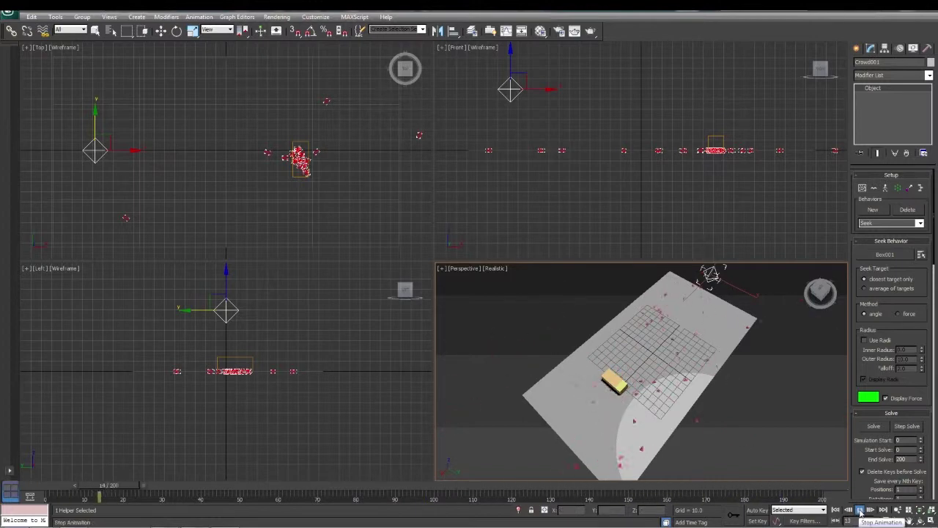
click(859, 511)
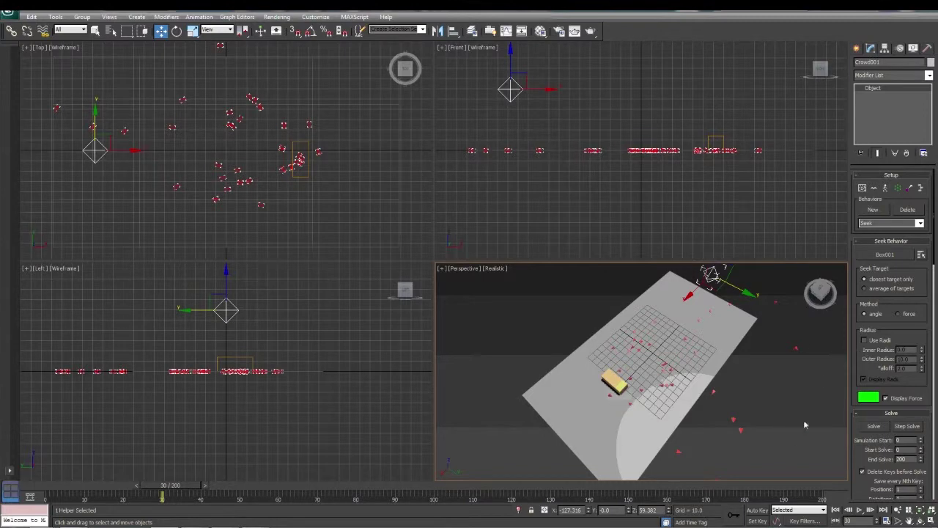
click(859, 511)
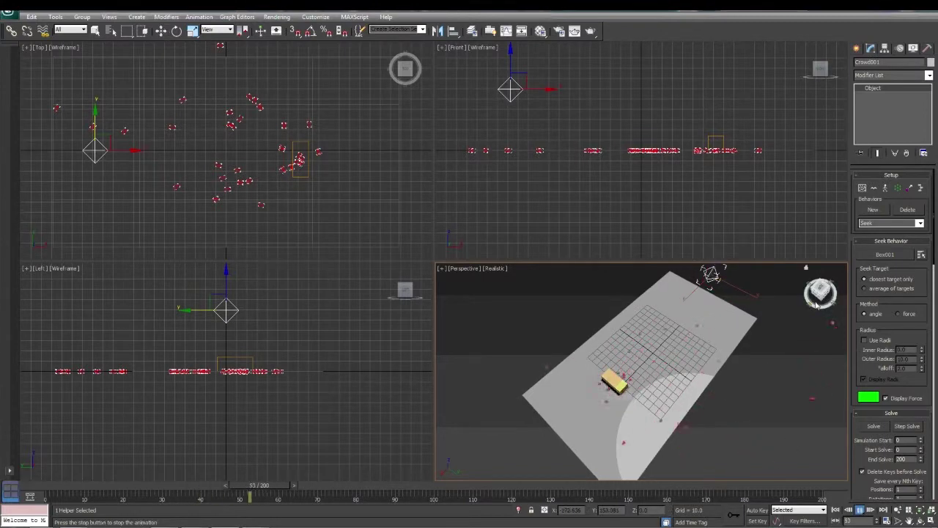
mouse_move(815, 306)
mouse_down()
mouse_move(828, 286)
mouse_move(809, 311)
mouse_up()
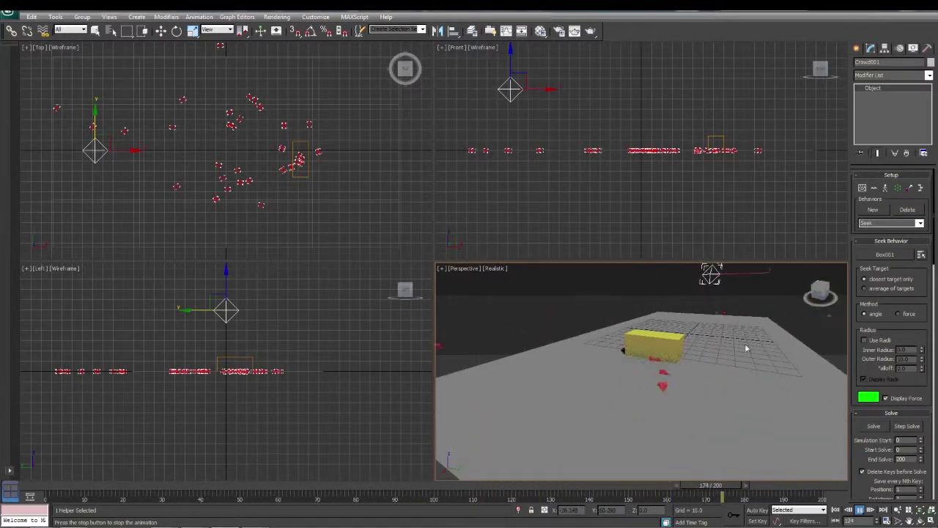
scroll(744, 346, up, 15)
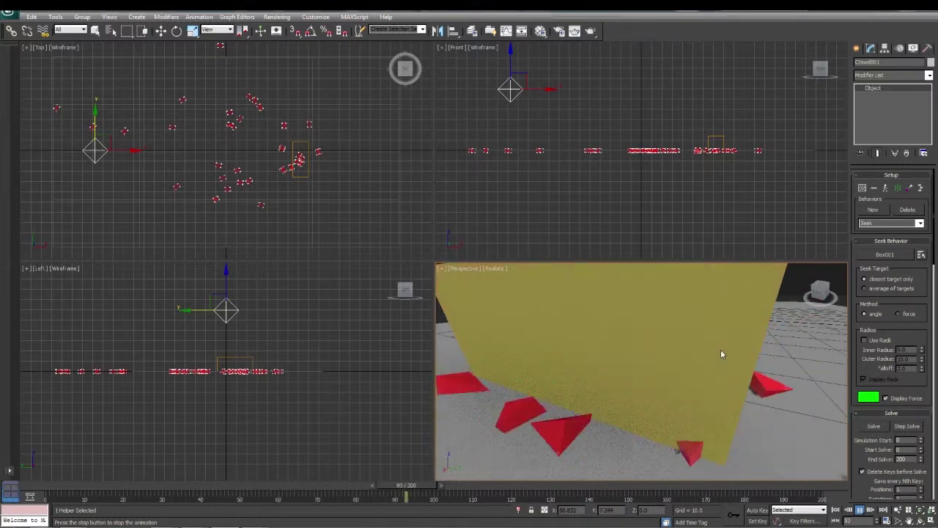
scroll(720, 349, down, 15)
scroll(716, 350, up, 15)
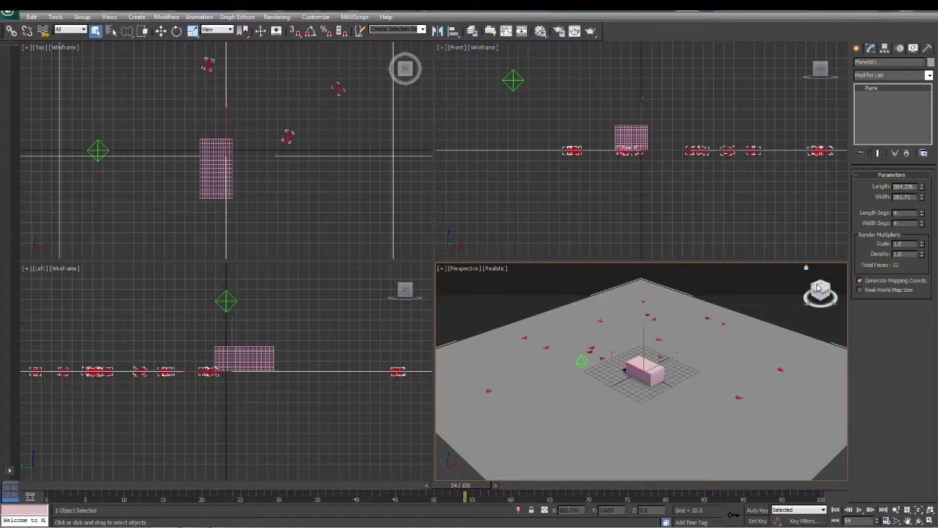
- Play back the scene with the pink box in the Perspective view from a low angle and stop the animation
drag(823, 290, 823, 284)
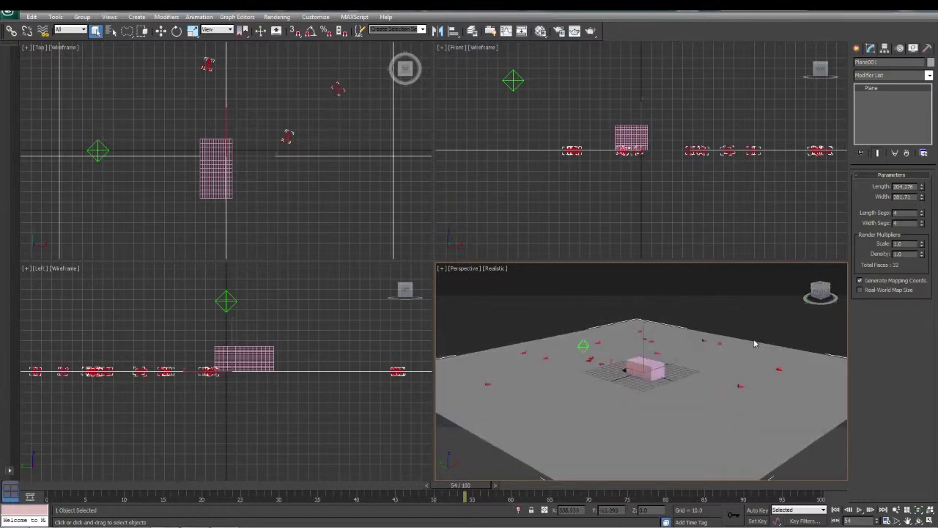
alt+middle_drag(758, 344, 754, 339)
click(859, 509)
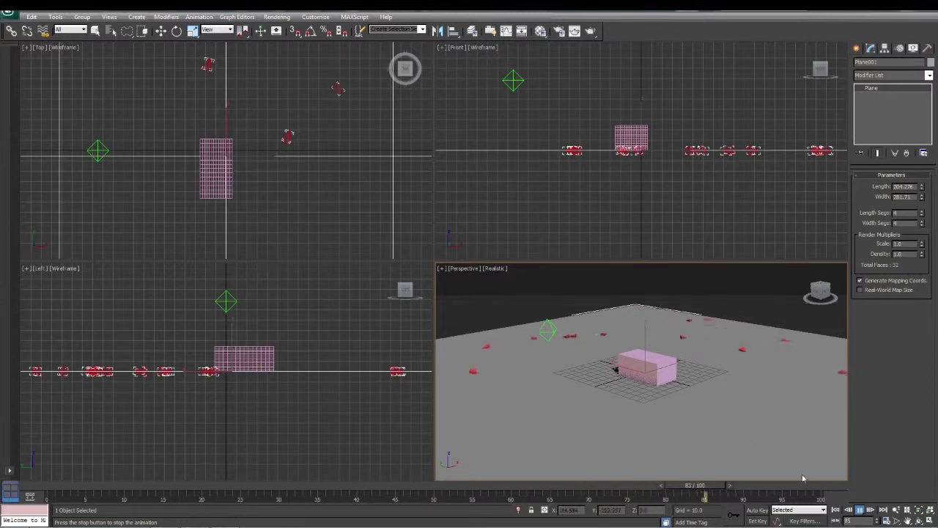
key(slash)
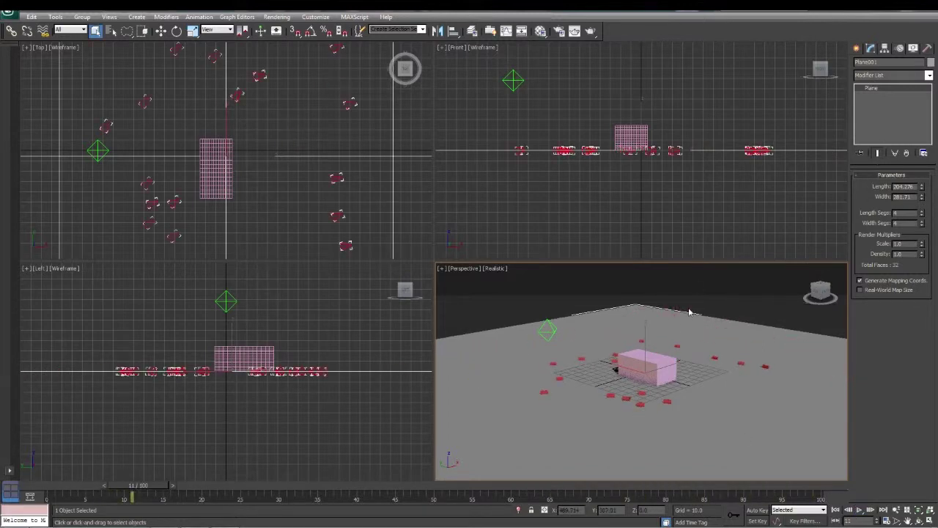
- Select the Crowd helper and return the animation to frame 0
click(547, 330)
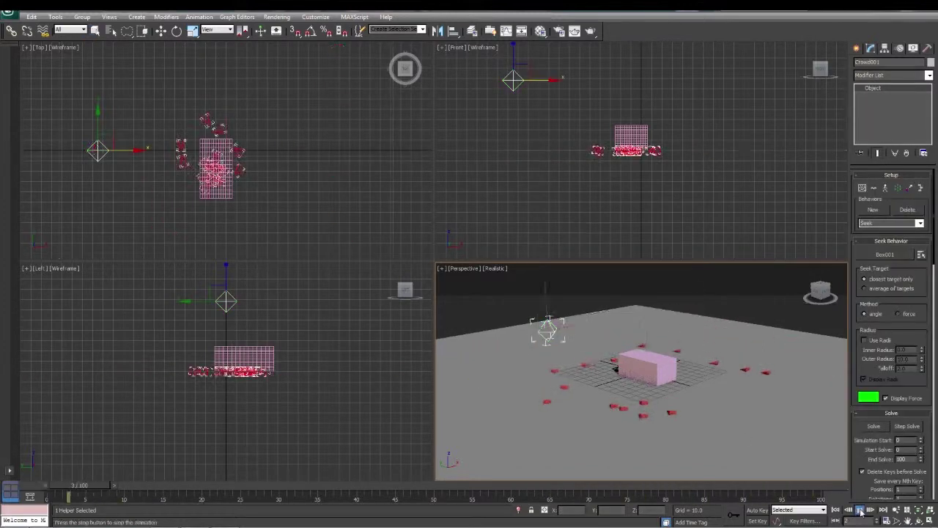
drag(117, 486, 50, 491)
key(w)
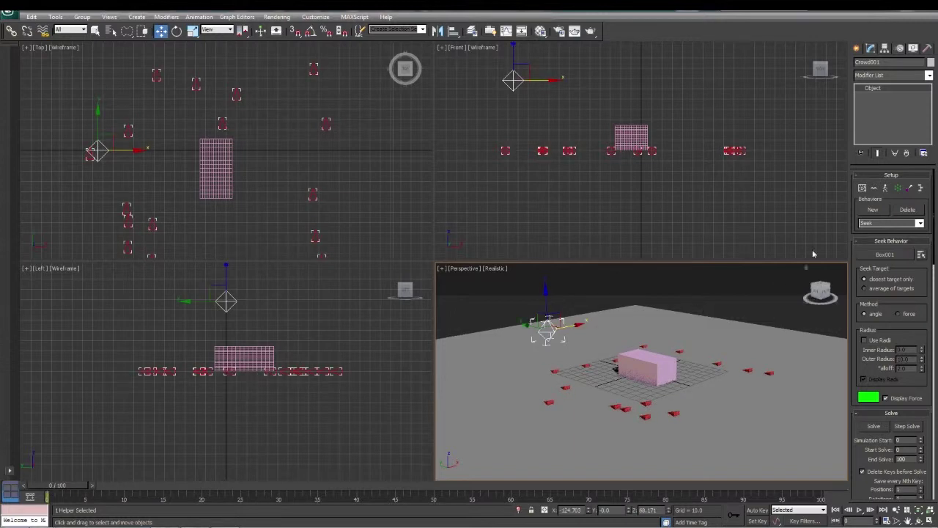
- Add an Avoid behavior to the Crowd helper, assign it to Team0, and accept the behavior assignments
click(910, 189)
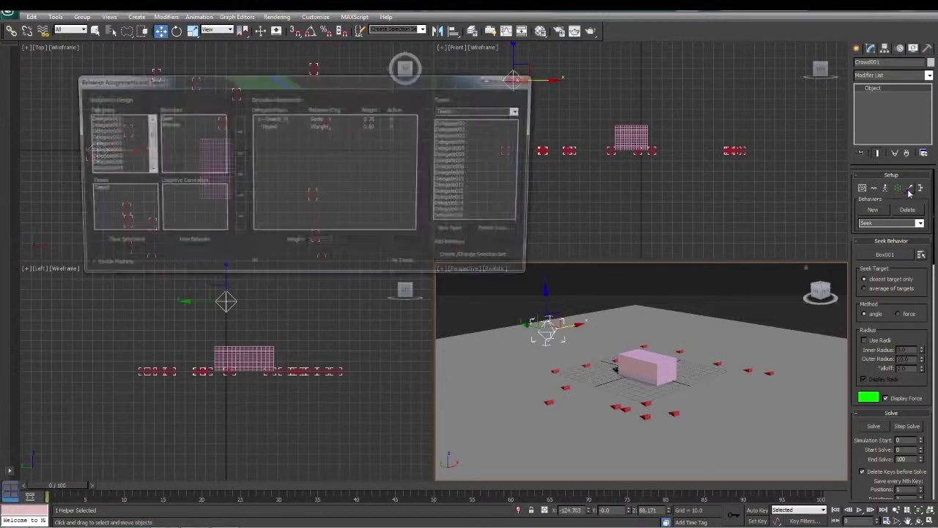
click(188, 243)
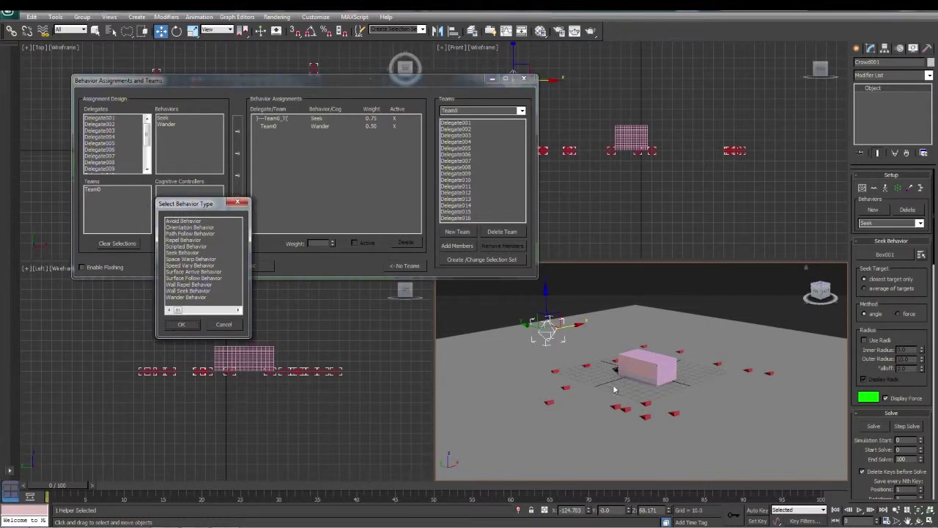
click(187, 222)
click(183, 324)
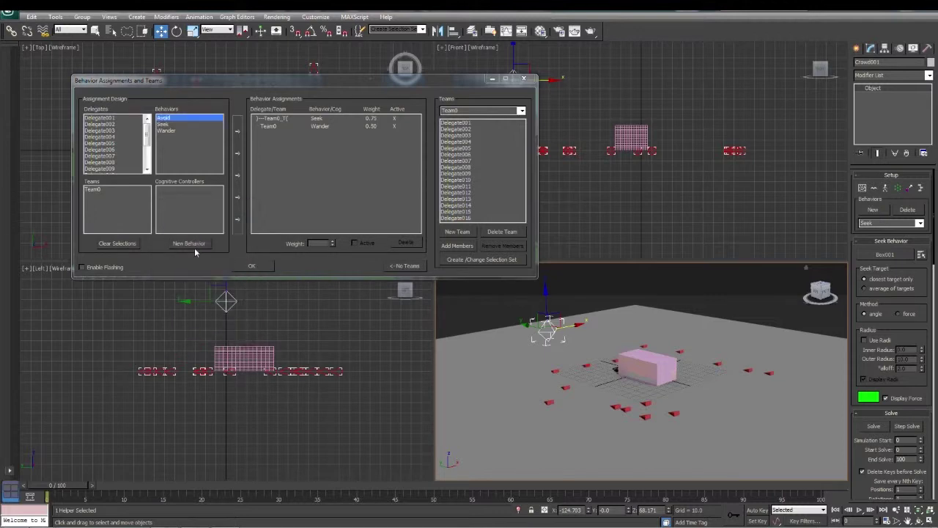
click(110, 190)
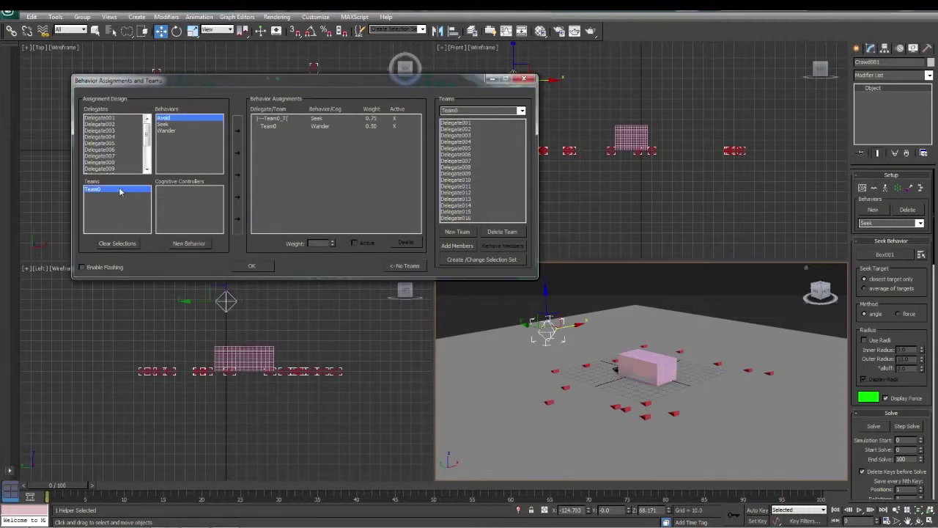
click(238, 217)
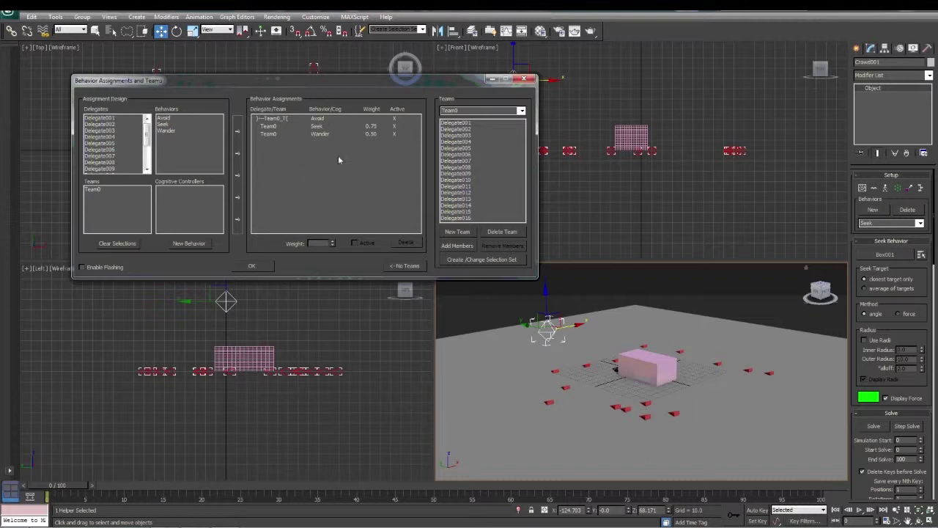
click(251, 267)
- Set Box001 and Delegate001 through Delegate016 as the targets of the Crowd helper's Avoid behavior
click(920, 223)
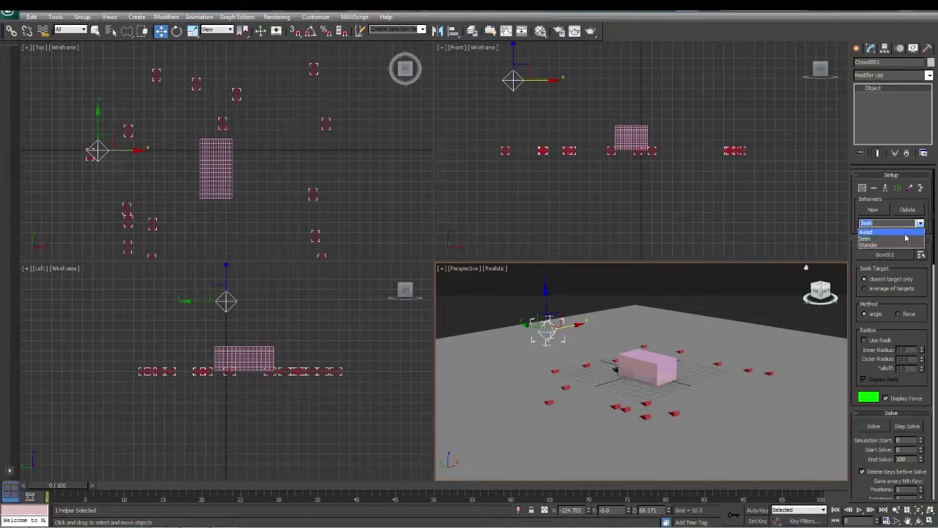
click(905, 232)
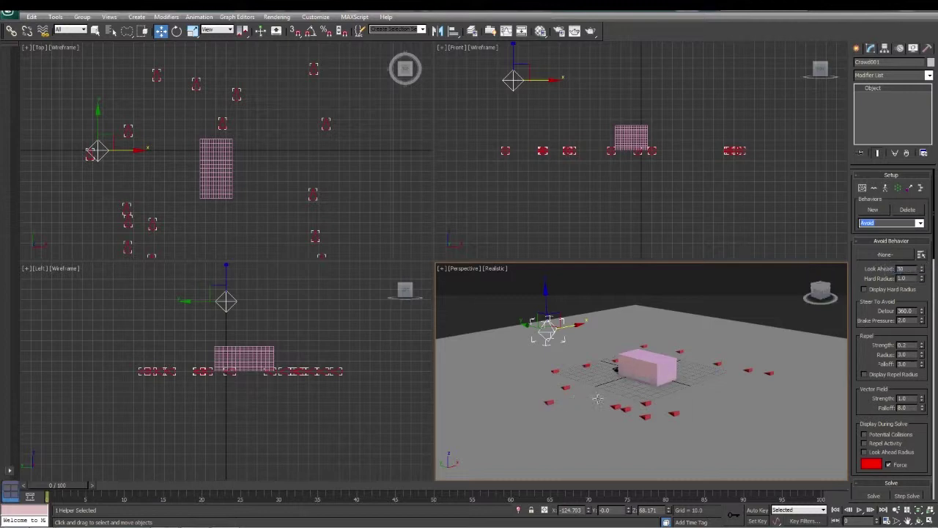
click(921, 254)
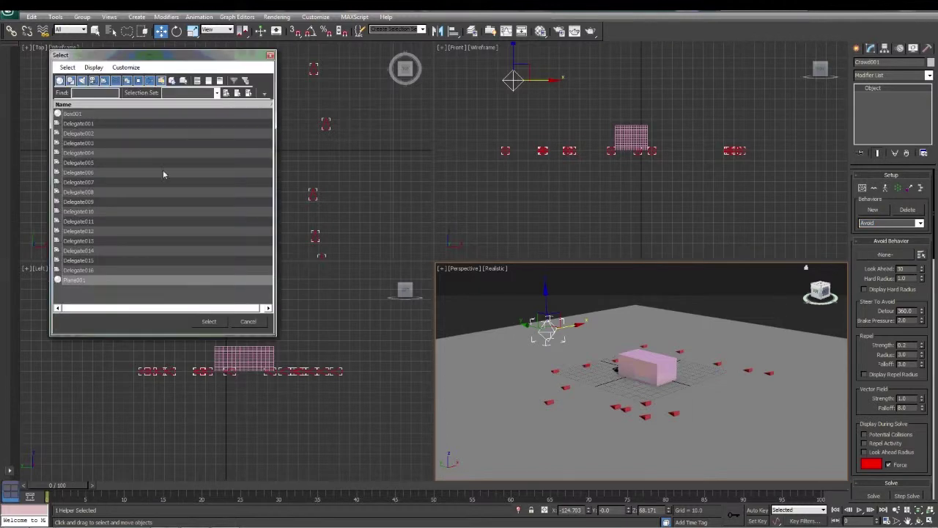
click(60, 115)
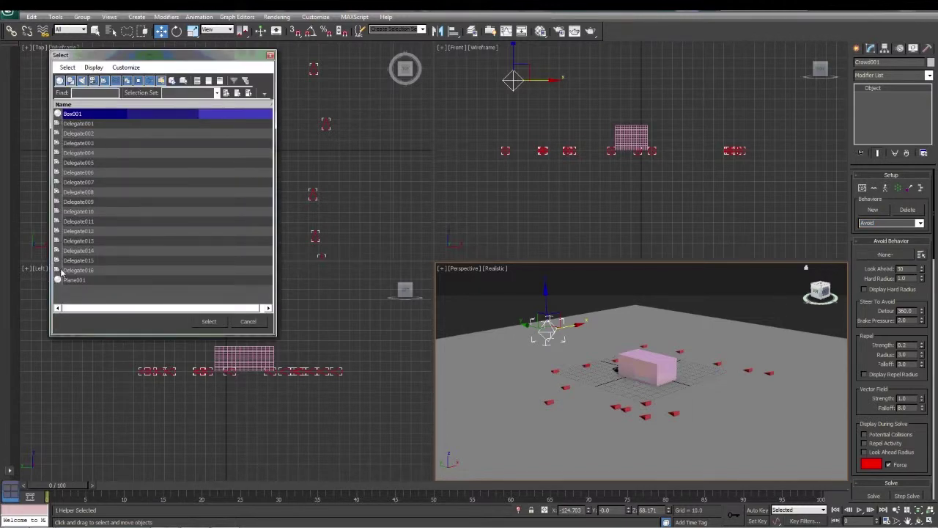
shift+click(62, 271)
click(209, 323)
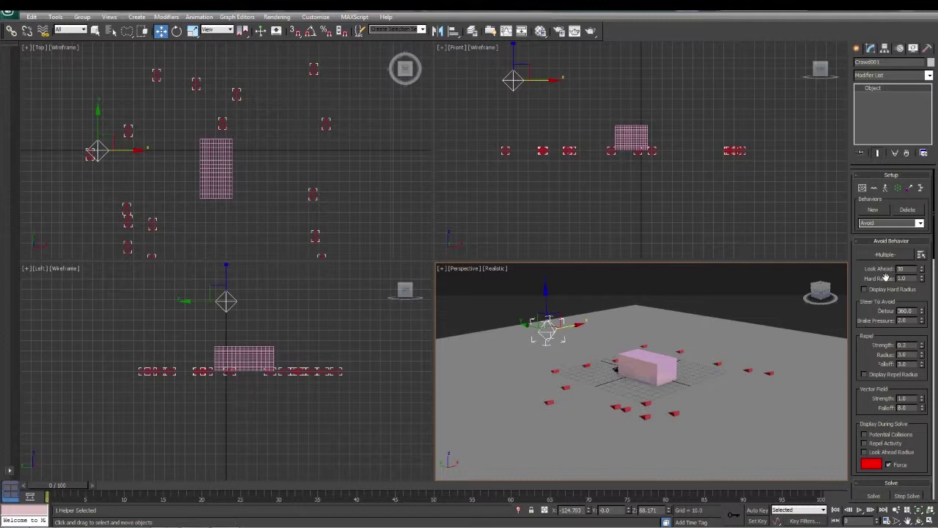
- Solve the simulation with the Avoid behavior and play it back in the Perspective view, viewing the delegates from above, and in the Front view
click(873, 496)
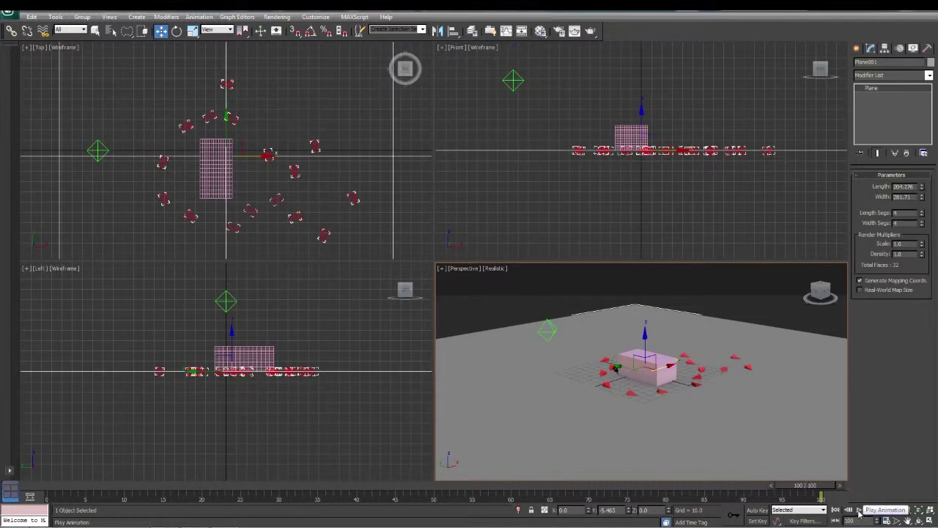
click(859, 511)
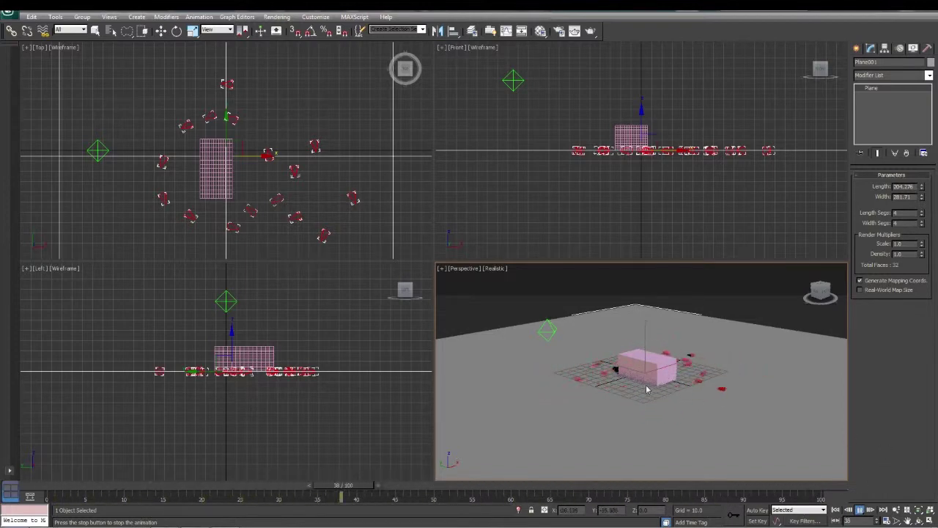
drag(824, 305, 827, 352)
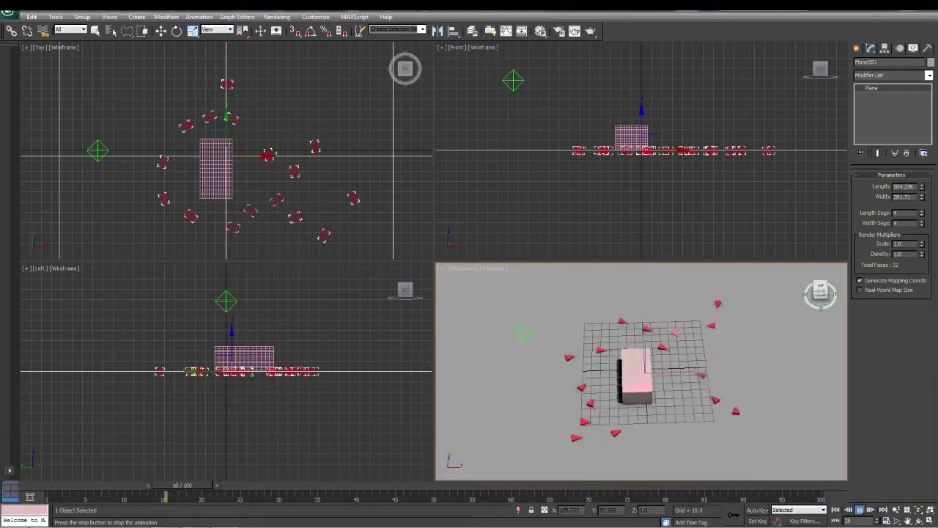
right_click(513, 91)
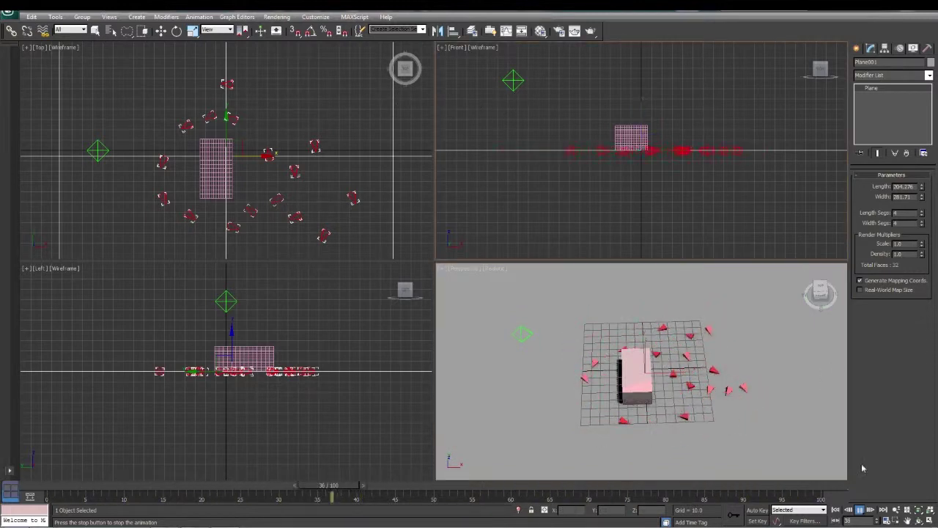
- Stop the playback, display the repel radius of the Crowd helper's Avoid behavior, and set that radius to 1.7
click(862, 511)
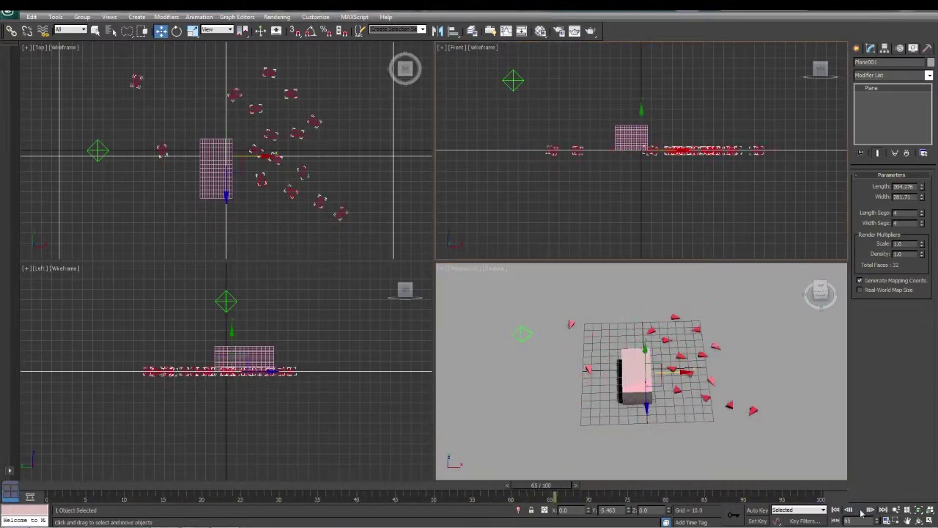
click(514, 80)
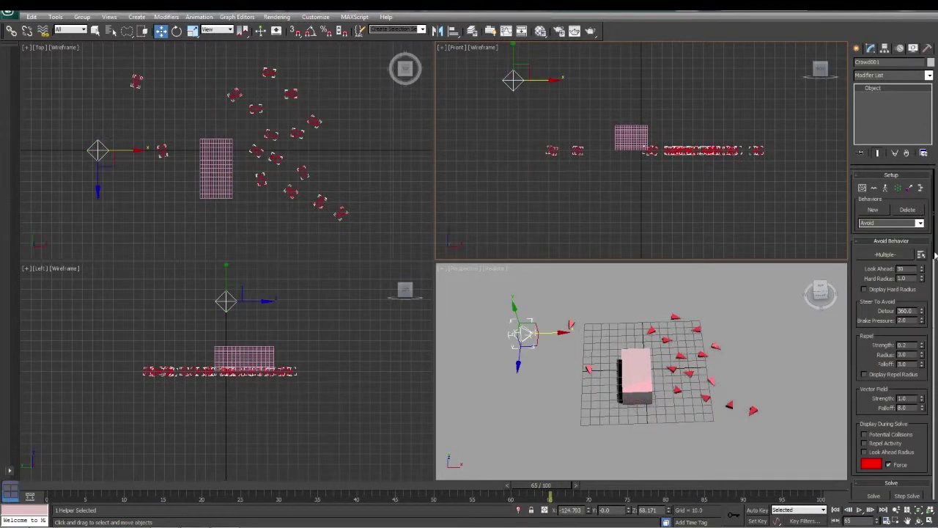
scroll(935, 255, down, 1)
scroll(934, 257, down, 2)
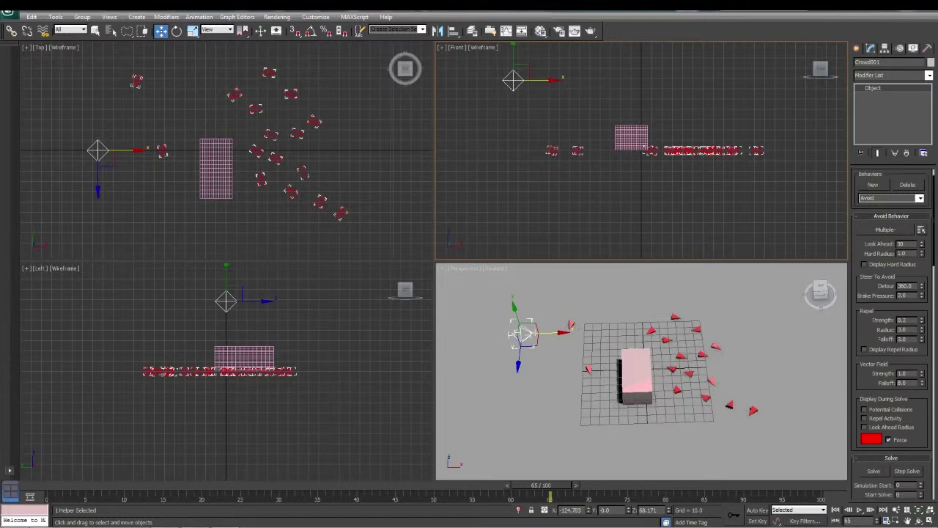
click(864, 350)
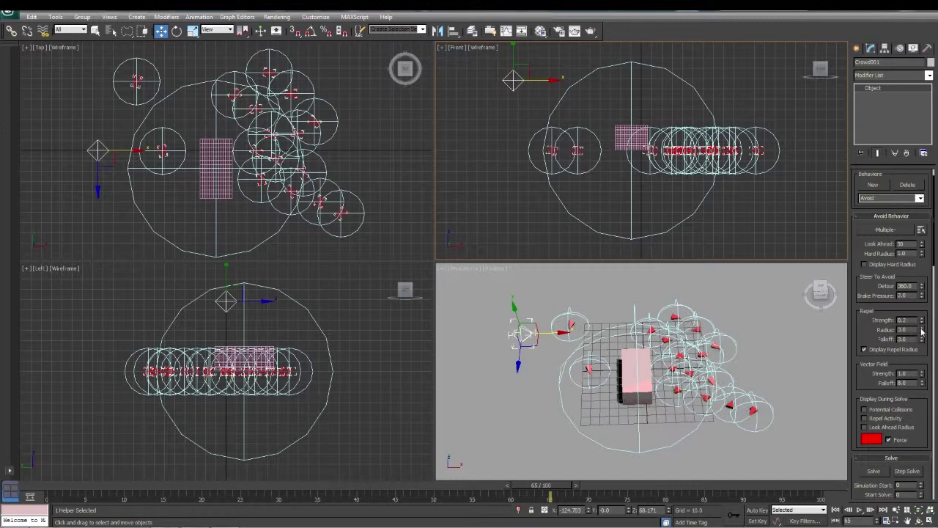
drag(922, 334, 922, 332)
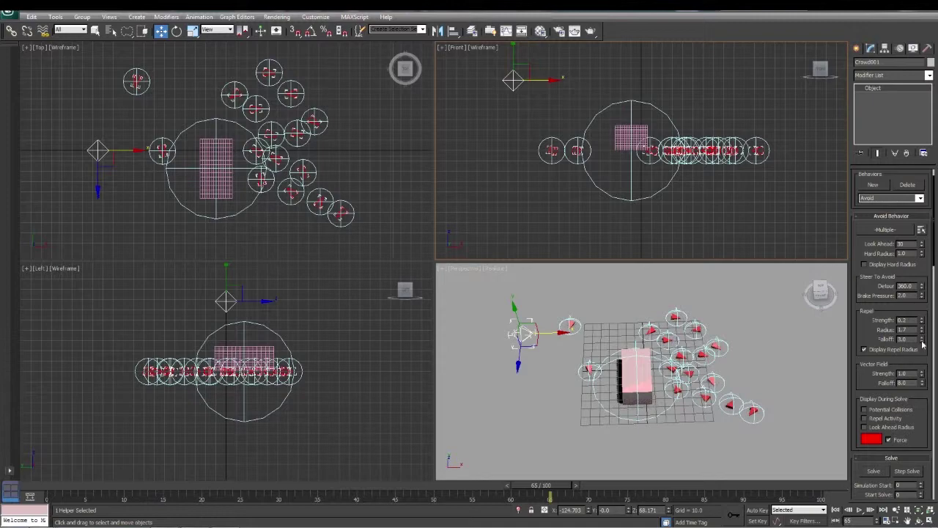
- Solve the simulation with the reduced repel radius, hide the repel radius display, and play the result back in an angled Perspective view
click(875, 472)
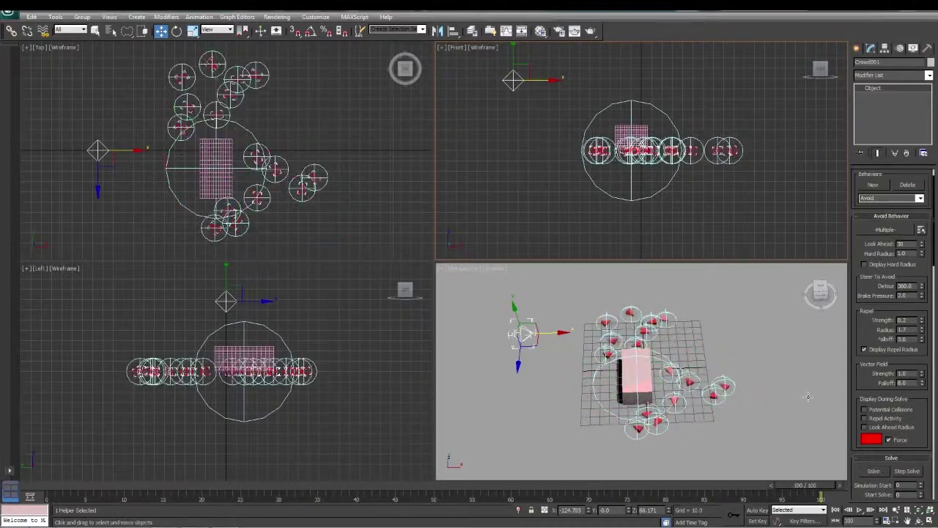
click(860, 511)
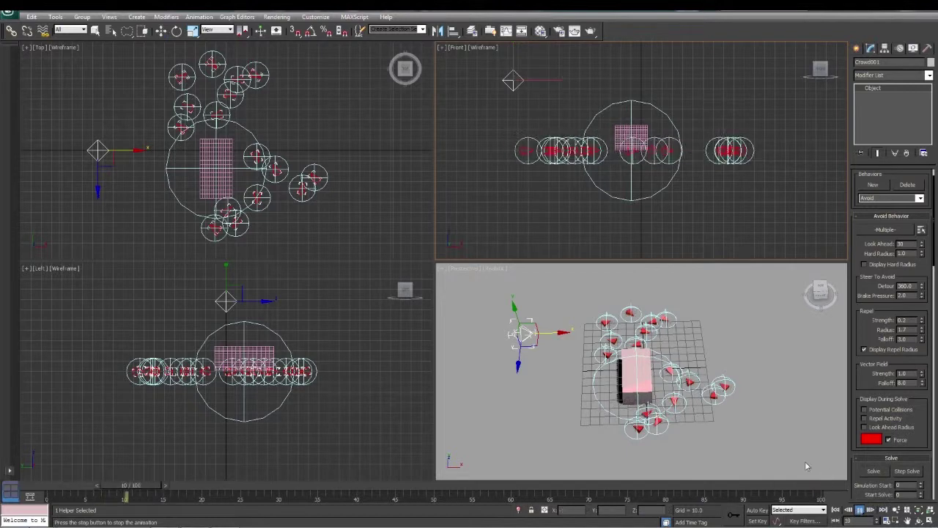
click(864, 350)
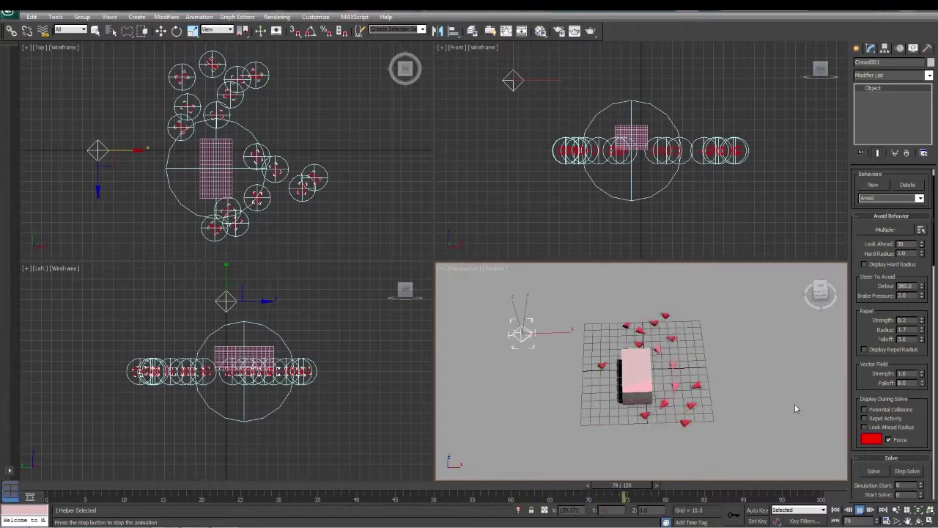
drag(821, 301, 820, 295)
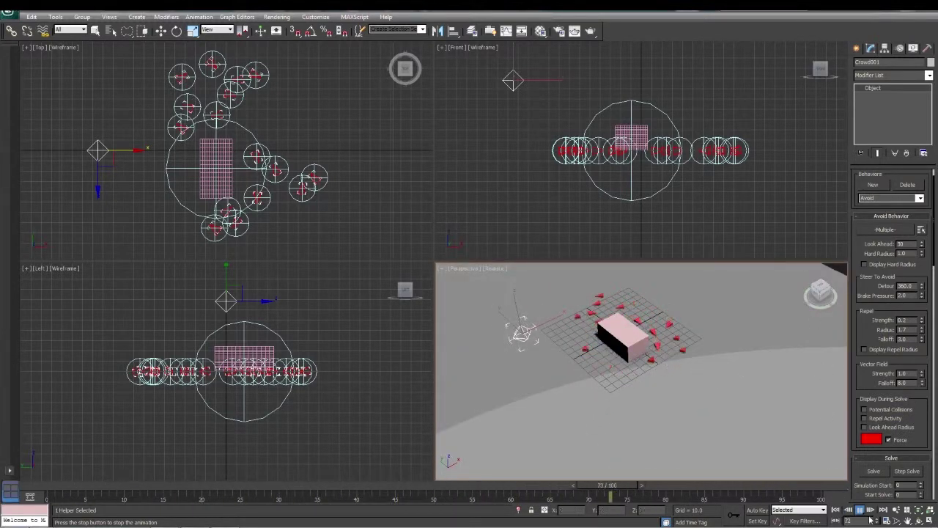
key(/)
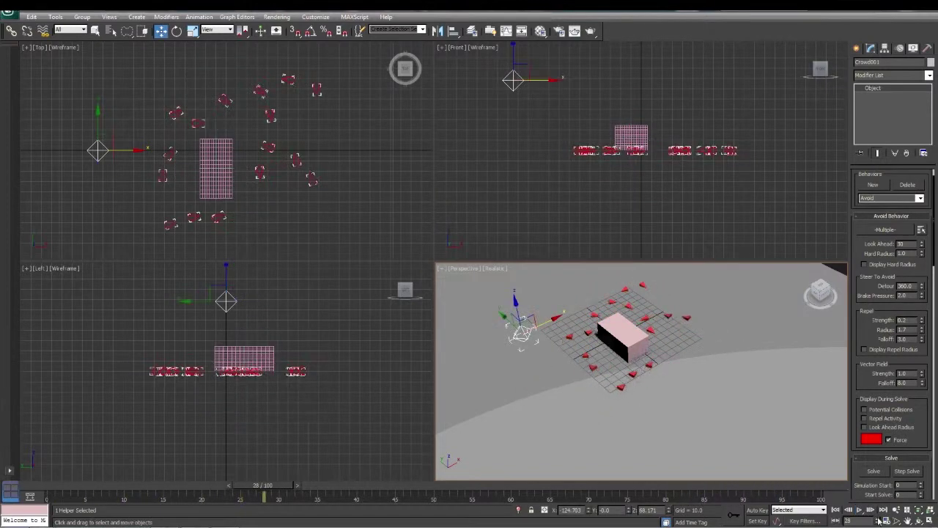
- Set the end time of the animation to frame 200 in the time configuration
click(886, 516)
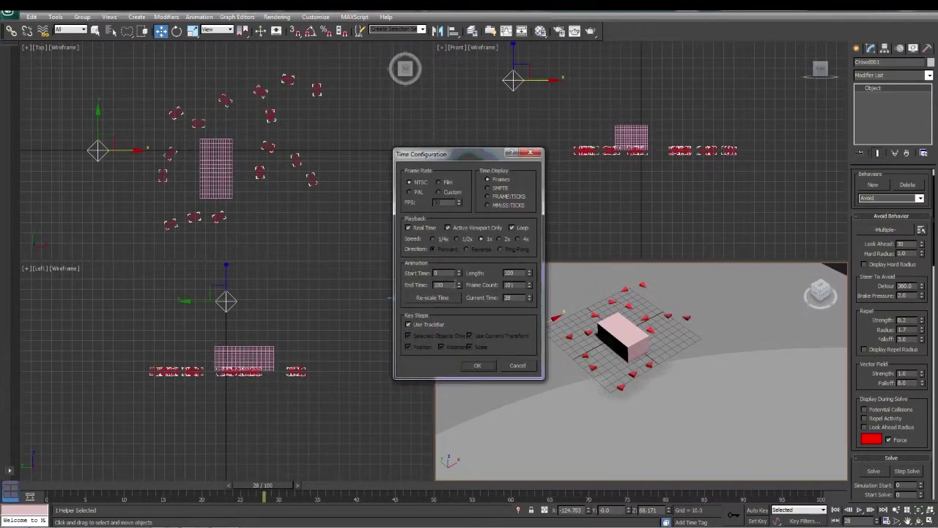
text(200)
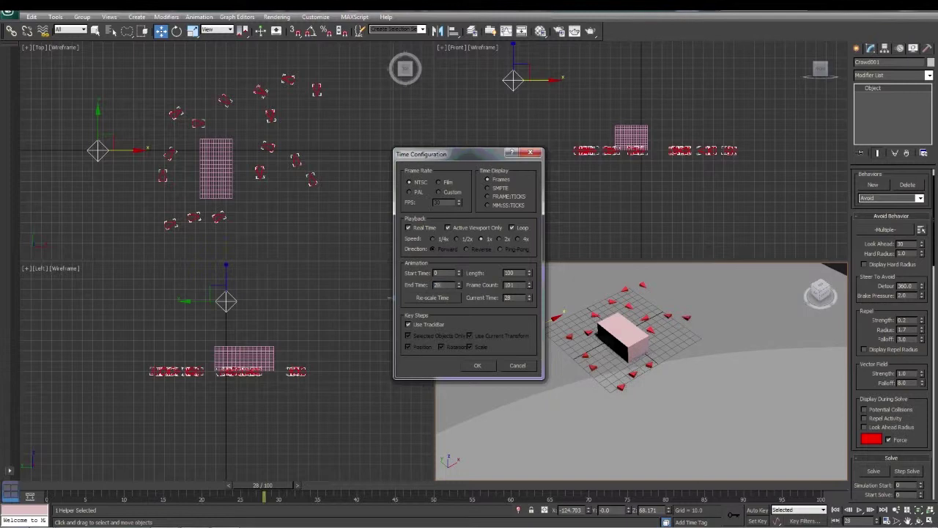
click(477, 366)
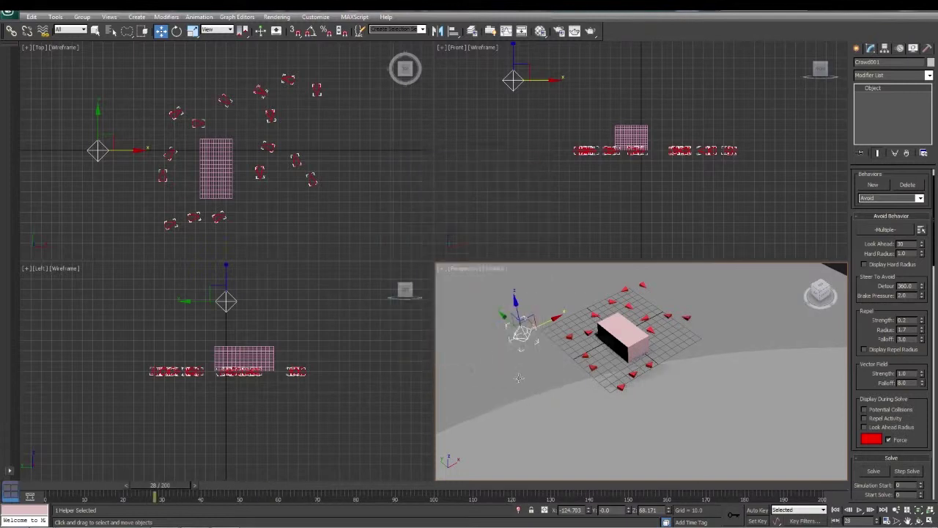
- Set the Crowd helper's End Solve to 200, solve the simulation again, and play it back in the Perspective view from above
drag(931, 355, 806, 268)
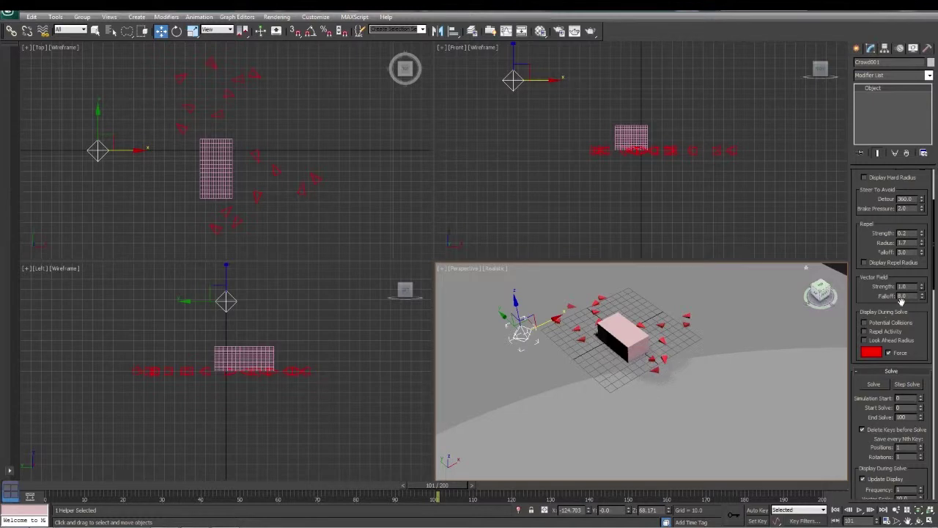
scroll(916, 352, down, 3)
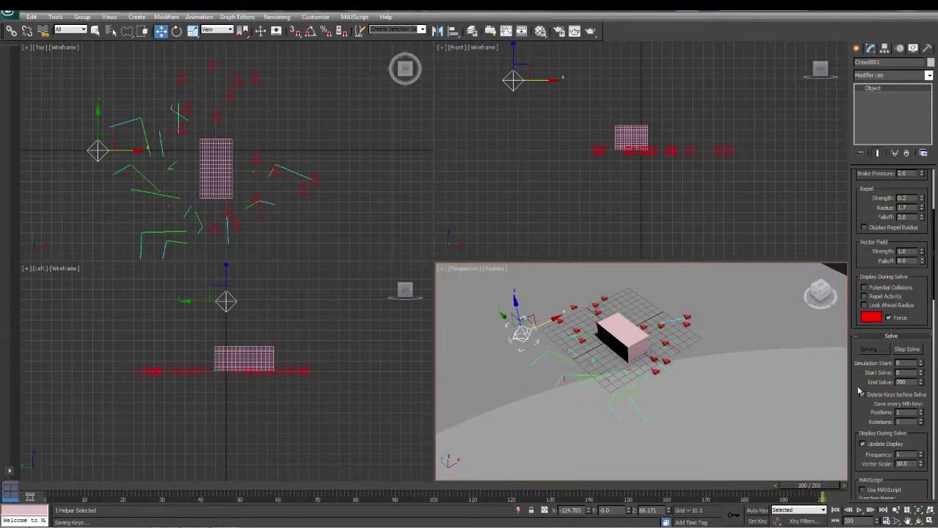
click(860, 510)
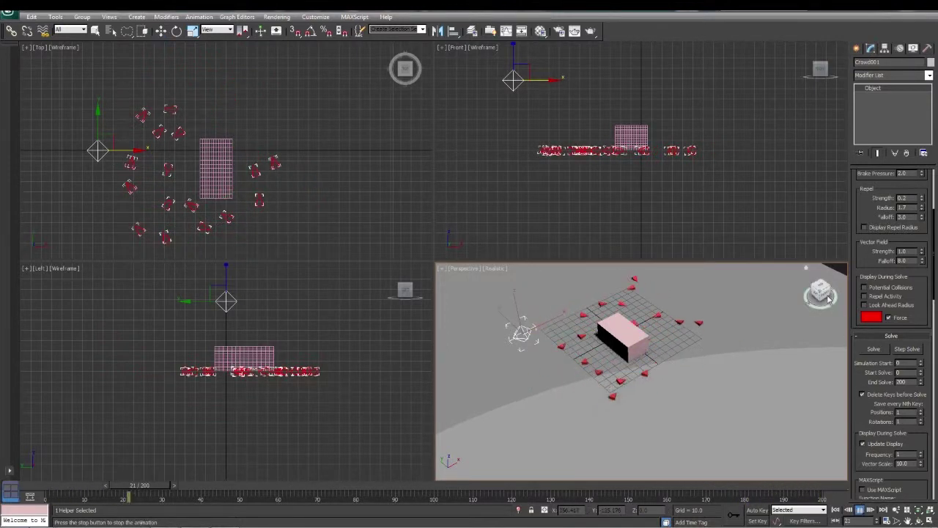
alt+middle_drag(755, 278, 741, 395)
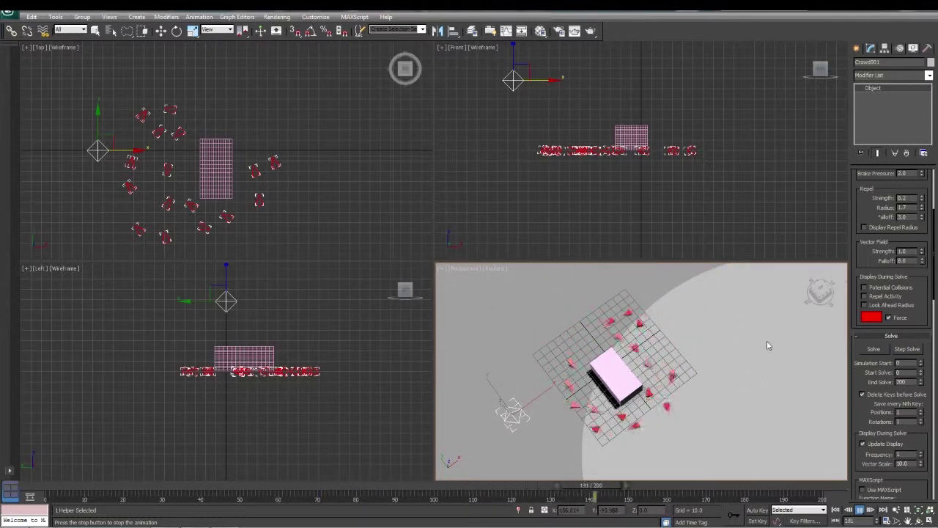